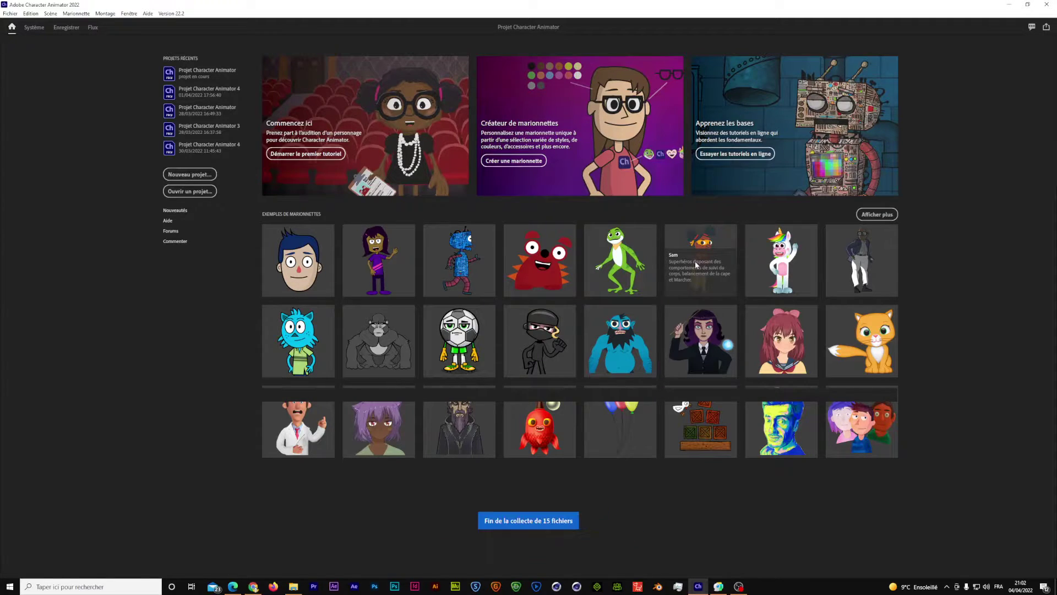
Open the Sam example puppet, raise its arm beside the head, and lower it back alongside the body.
click(695, 261)
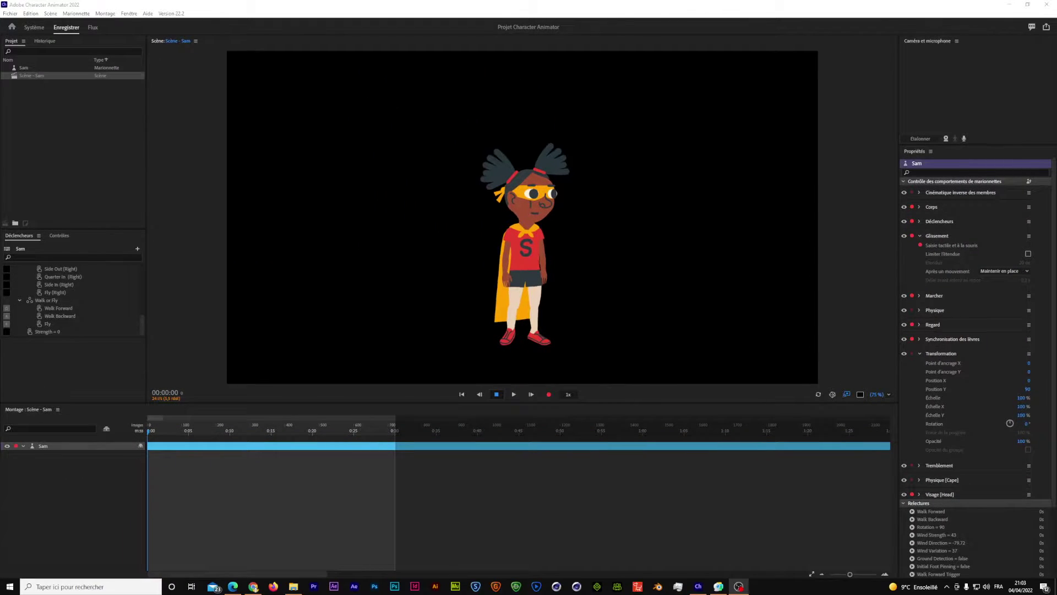
drag(570, 249, 577, 199)
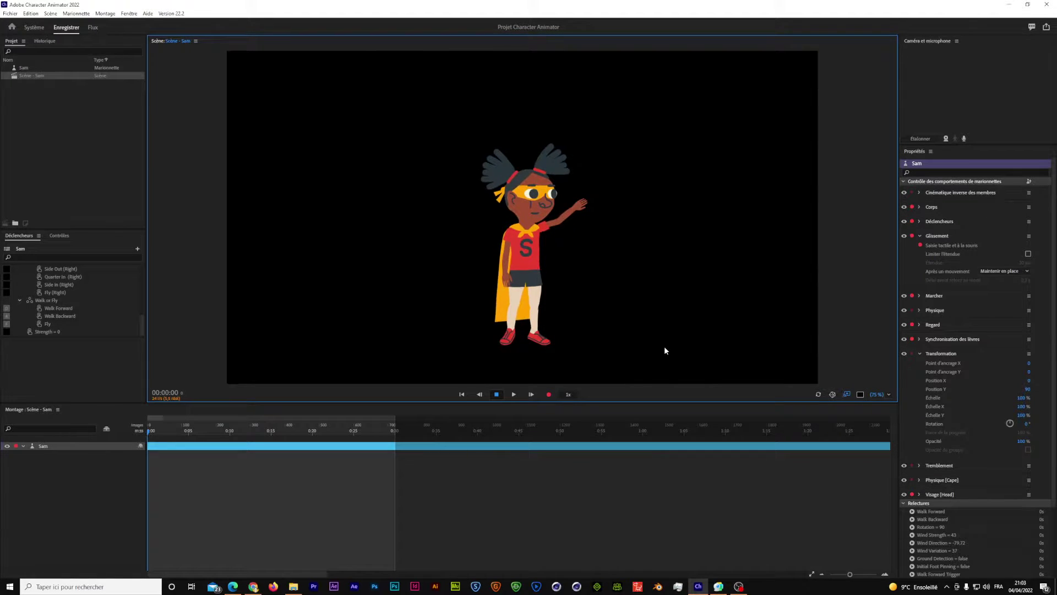
click(1004, 272)
click(1003, 273)
drag(584, 254, 553, 276)
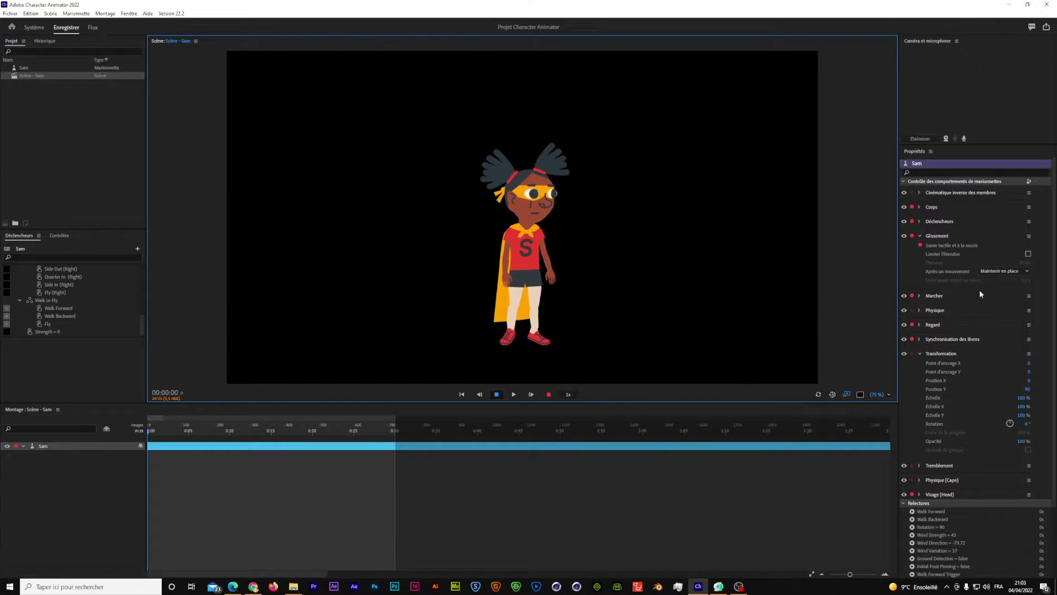
Set Après un mouvement to Retour au repos in the Glissement behavior and test it by moving Sam's arm.
click(1019, 269)
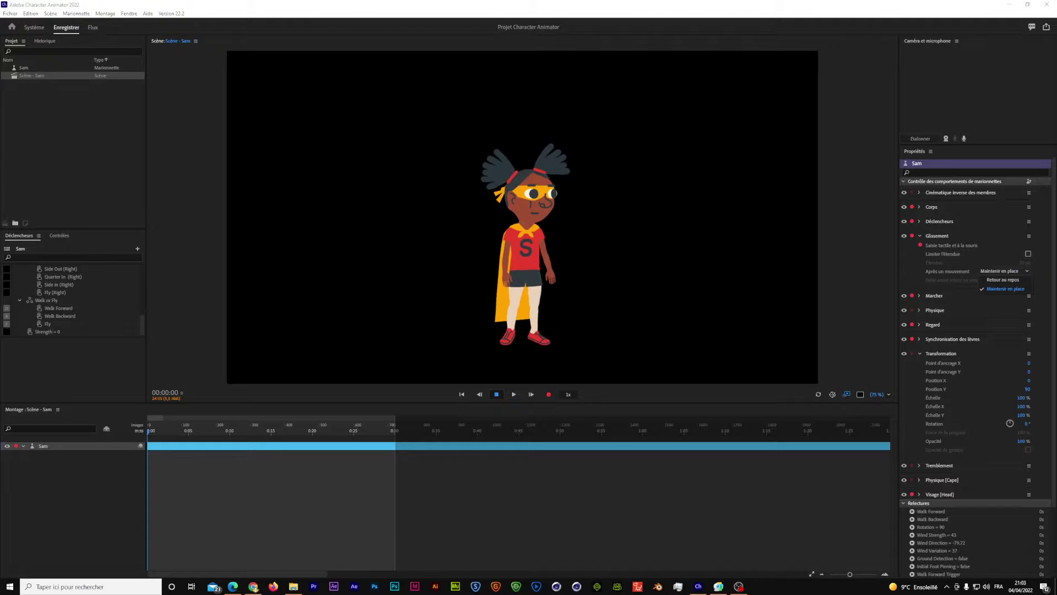
key(Escape)
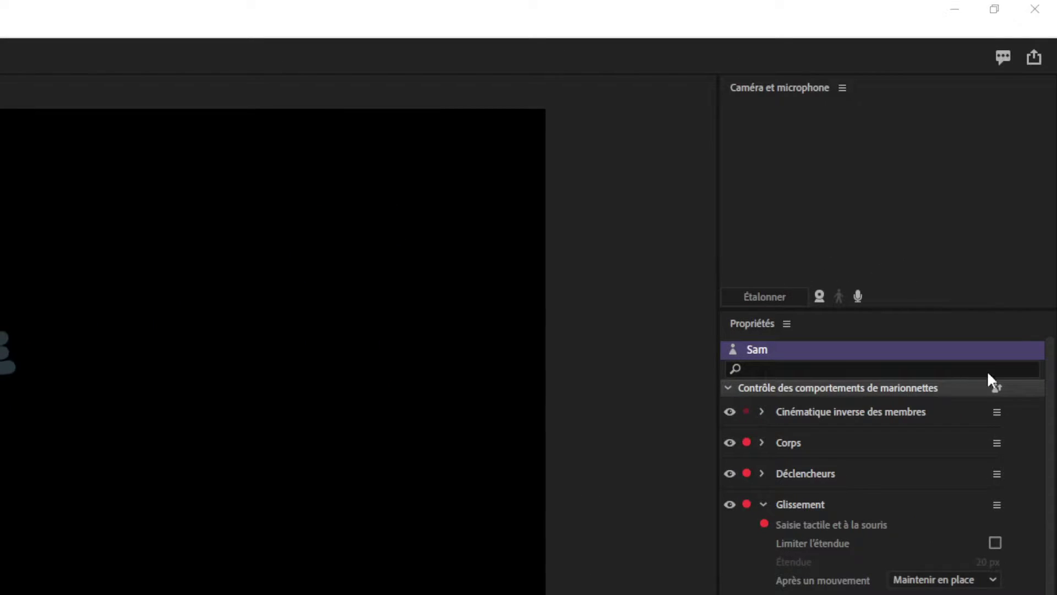
click(908, 584)
key(Up)
key(Return)
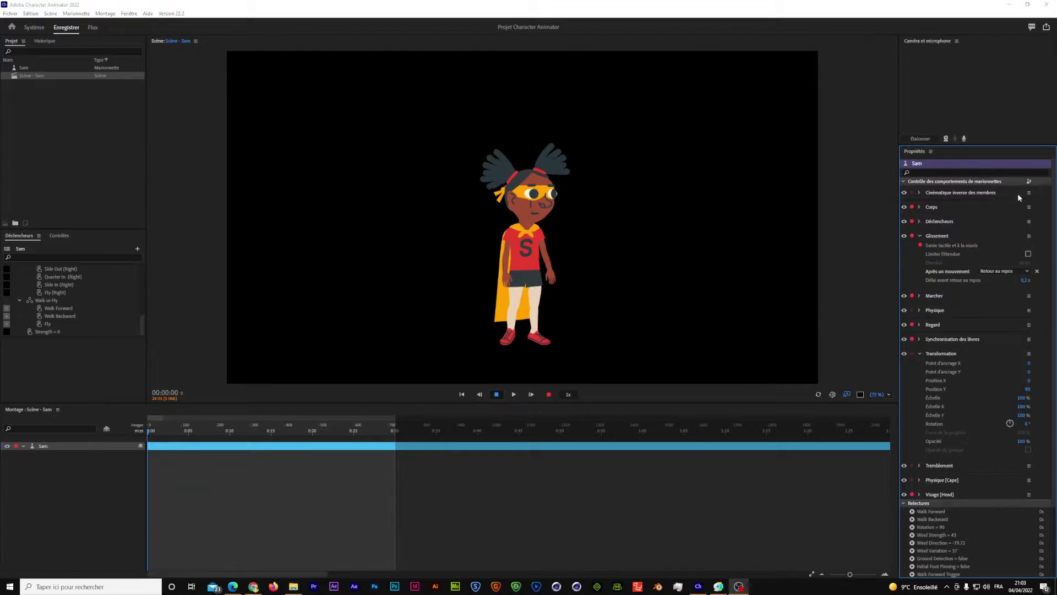
drag(600, 213, 730, 385)
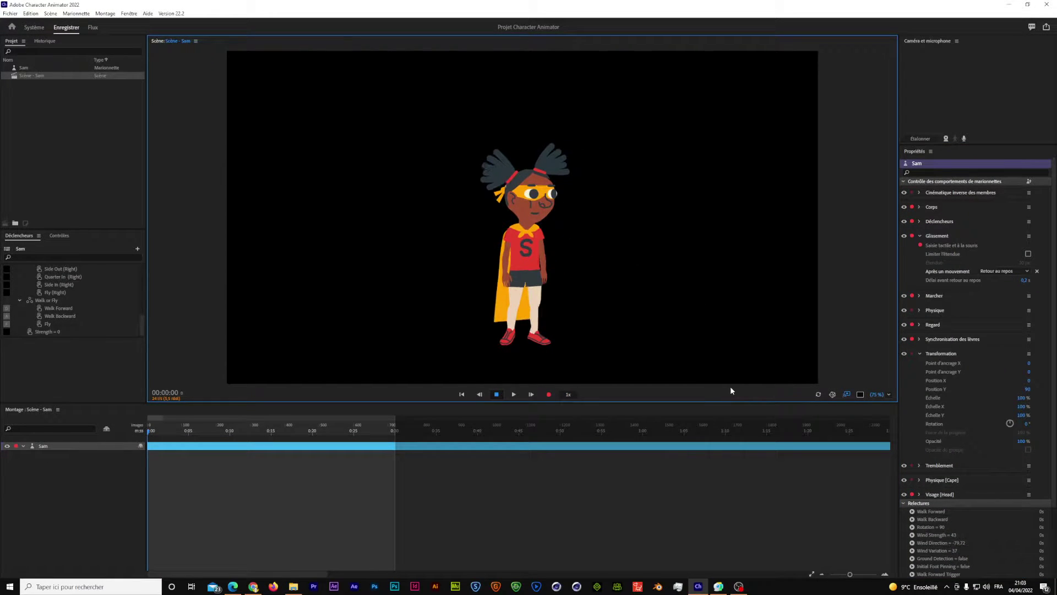
Collapse the Glissement settings, expand the Regard behavior, and turn on the webcam.
click(920, 236)
click(920, 237)
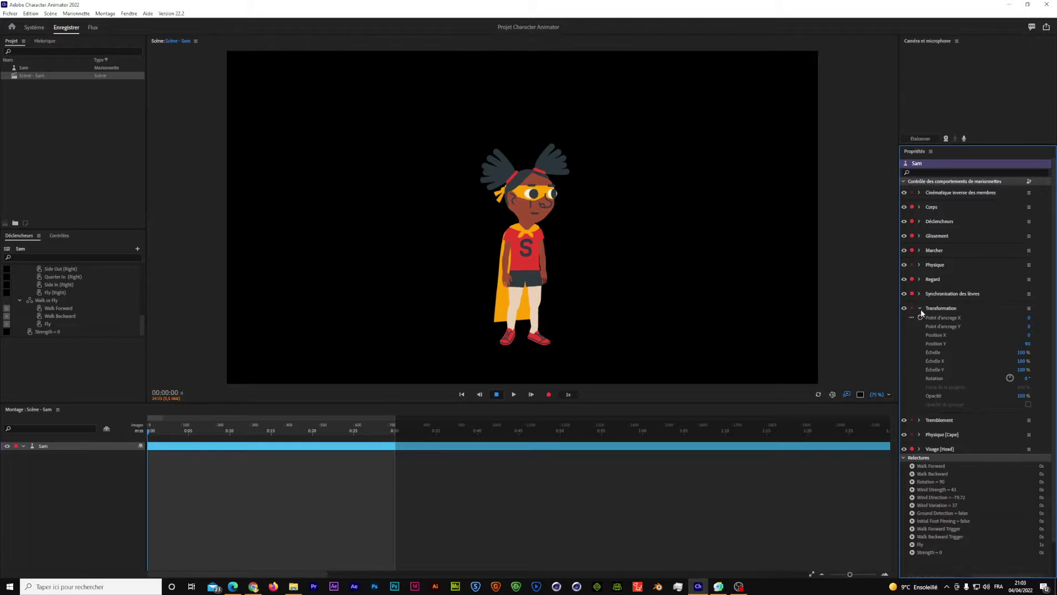
click(920, 280)
click(947, 139)
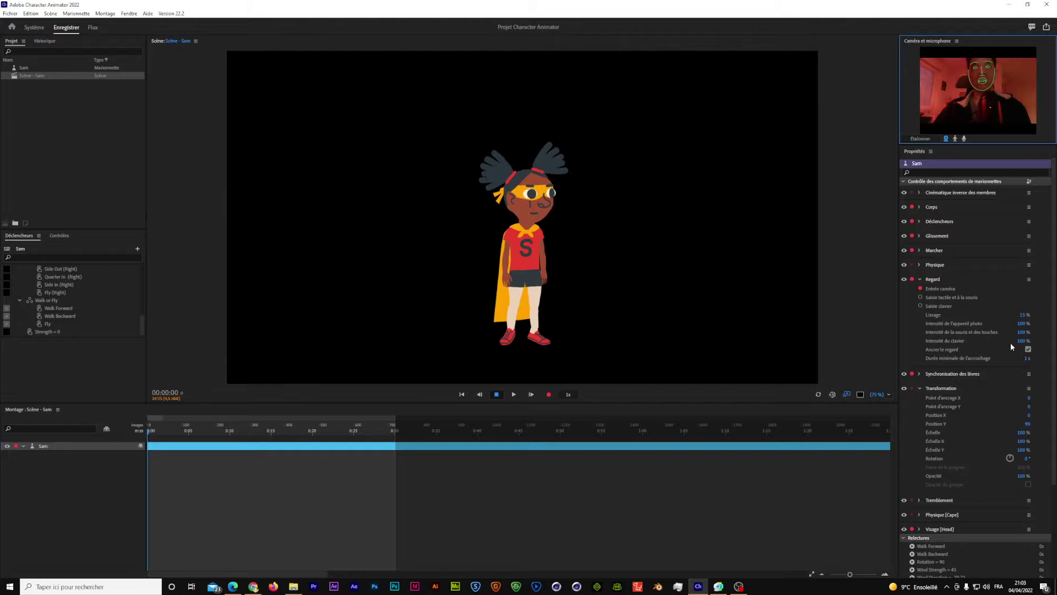
Try different Intensité de l'appareil photo values in the Regard behavior, including 200 %, to compare the pupil movement.
click(1022, 324)
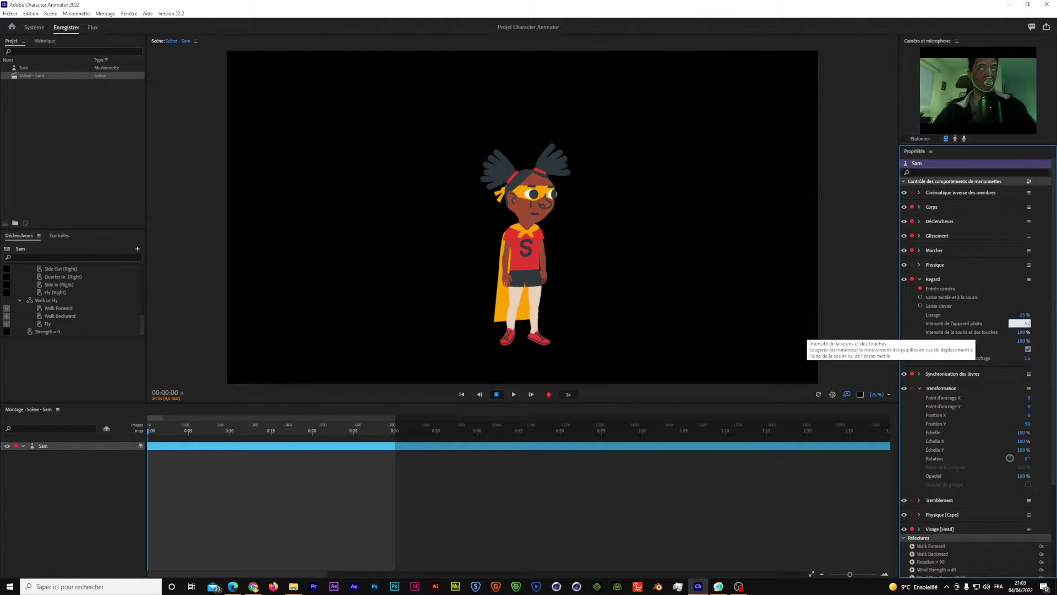
key(Return)
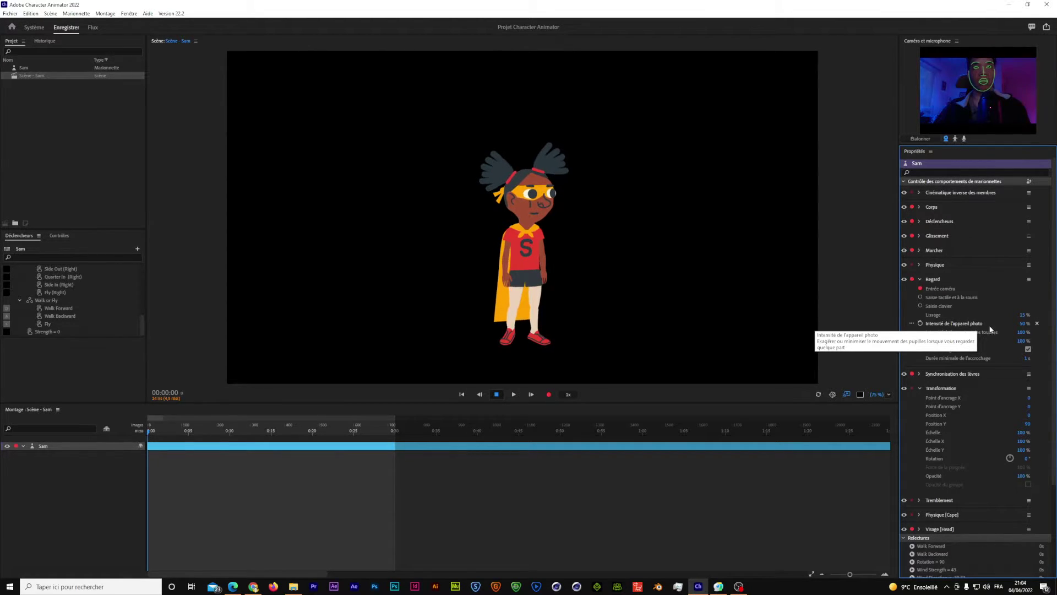
click(1023, 324)
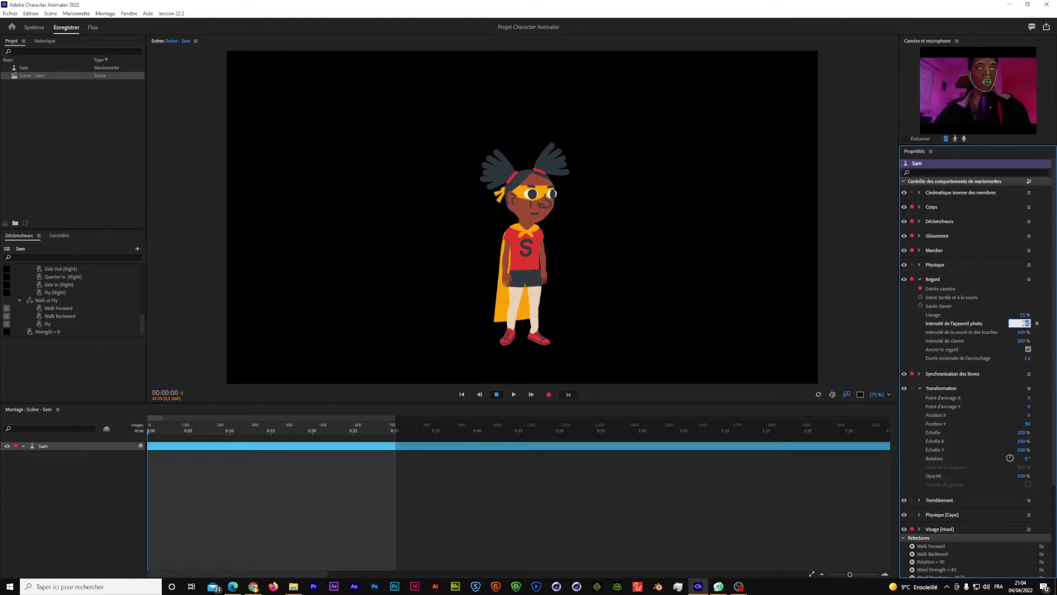
text(10)
key(Return)
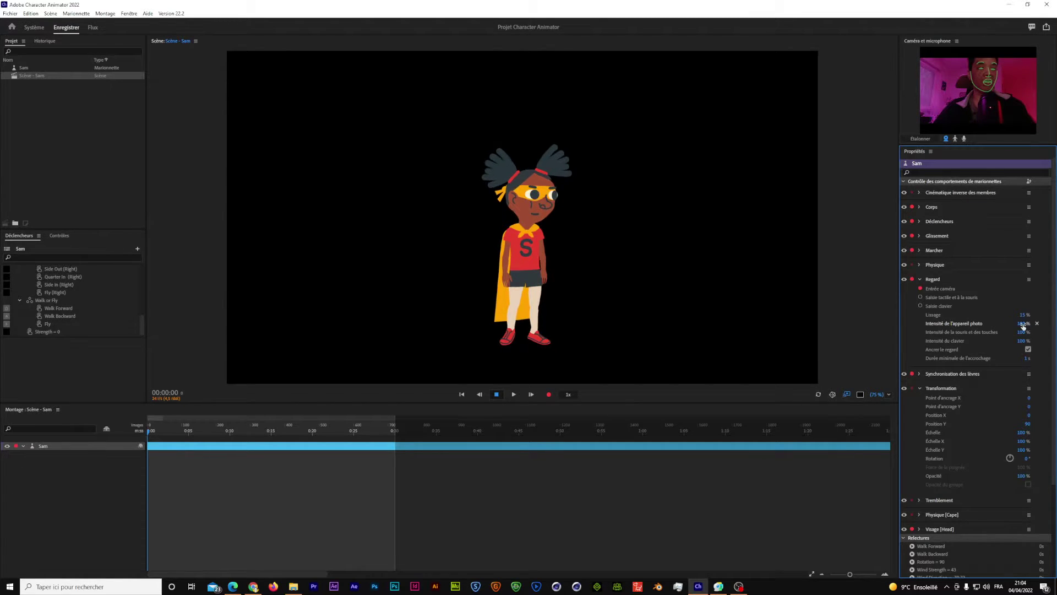
click(1023, 324)
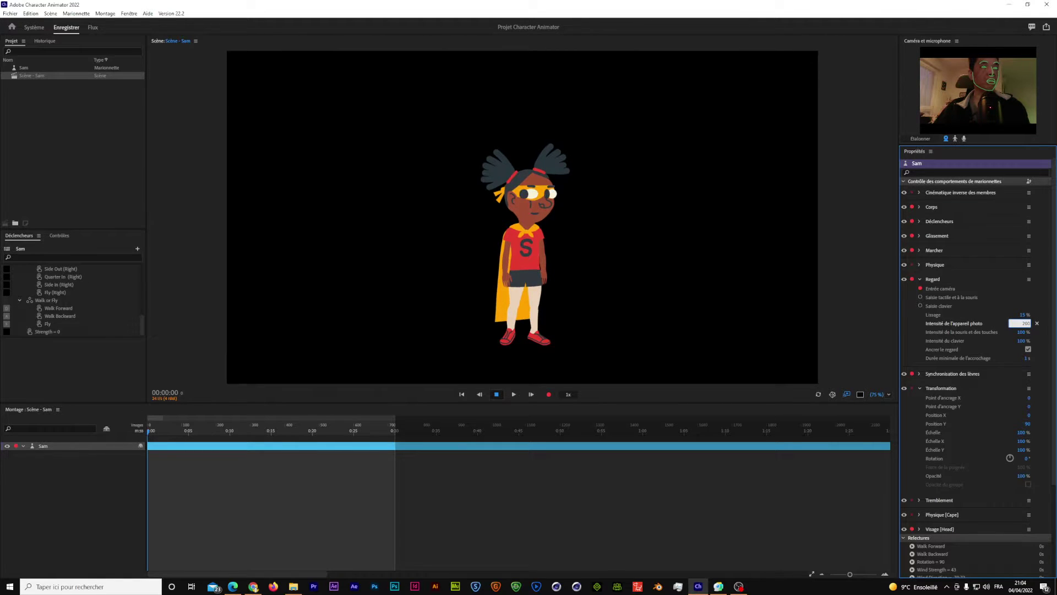
text(200)
key(Return)
Set Regard's Intensité de l'appareil photo to 100 % and keep Ancrer le regard and Lissage as they are.
click(1024, 325)
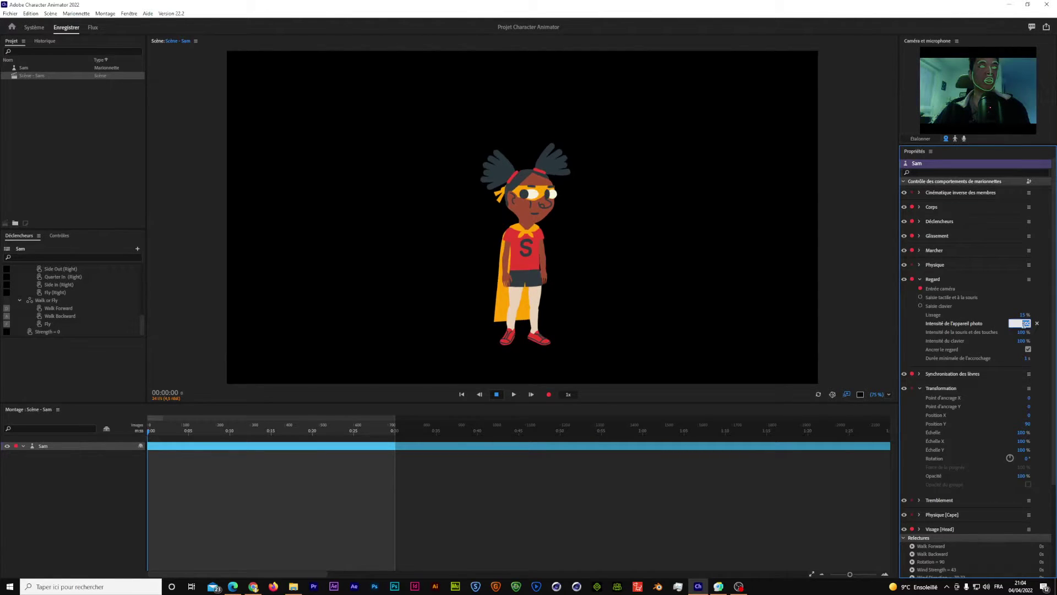
text(1)
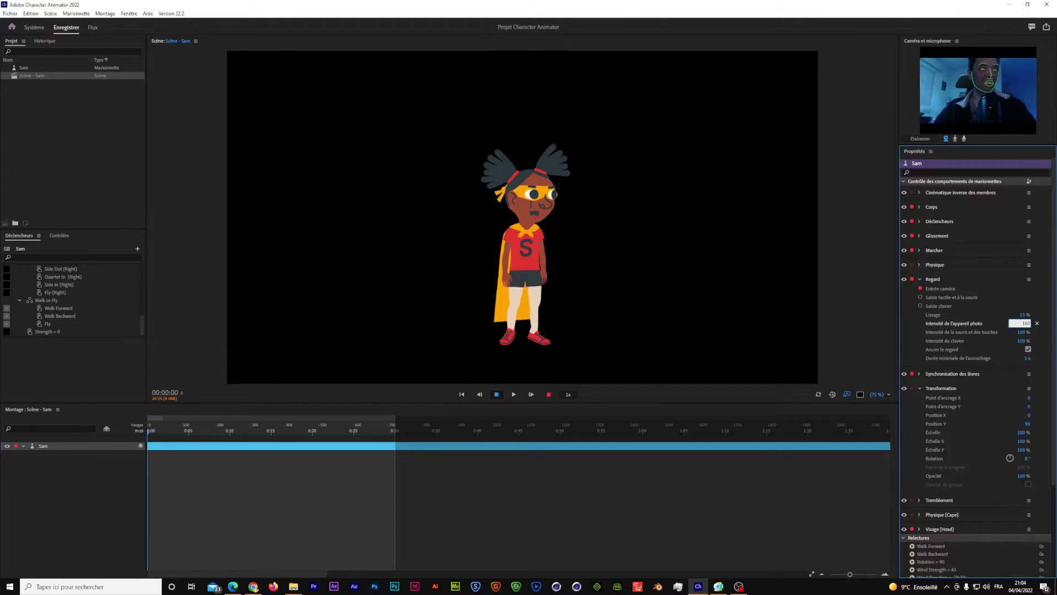
text(00)
key(Return)
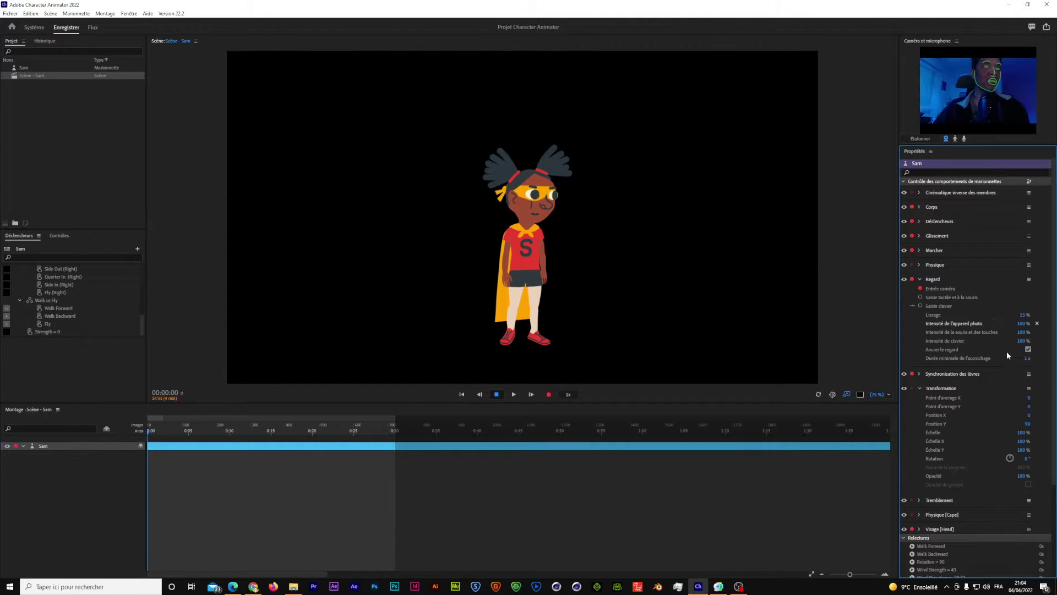
click(1028, 350)
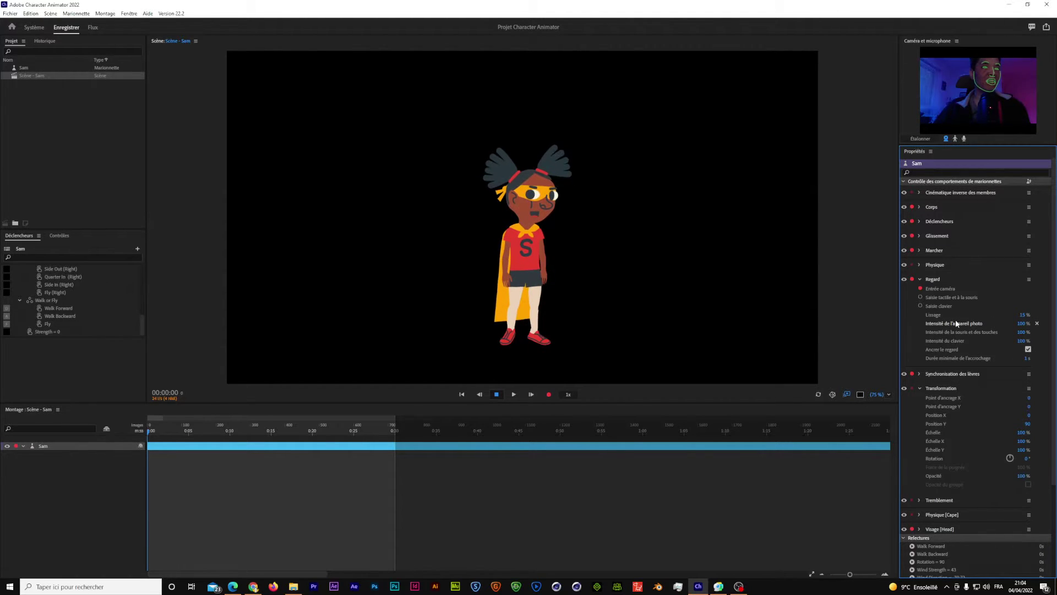
click(1023, 315)
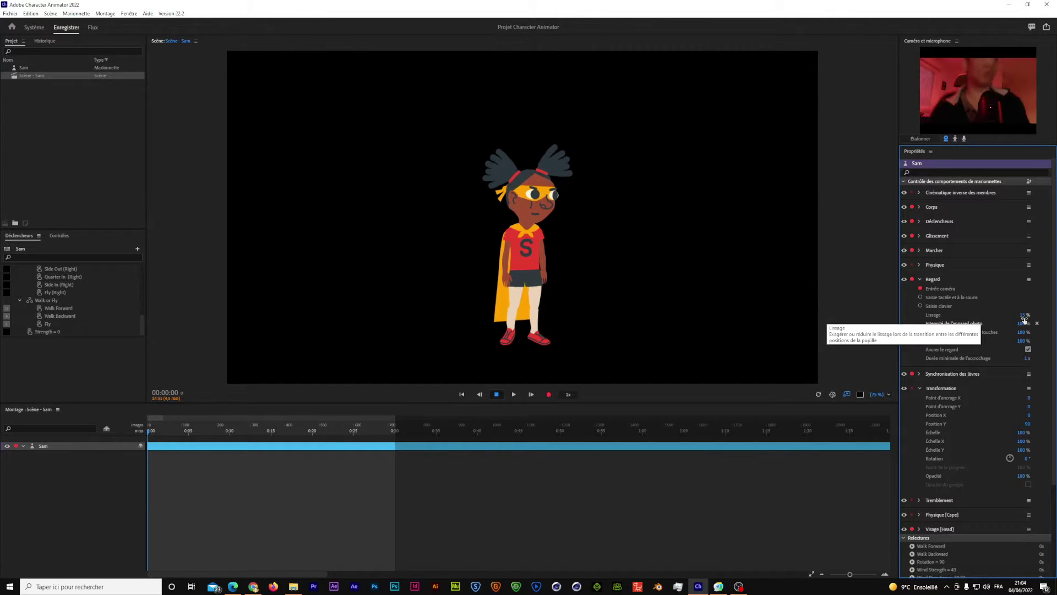
Switch Regard to Saisie tactile et à la souris, turn off the webcam, and test the gaze in the scene.
click(921, 297)
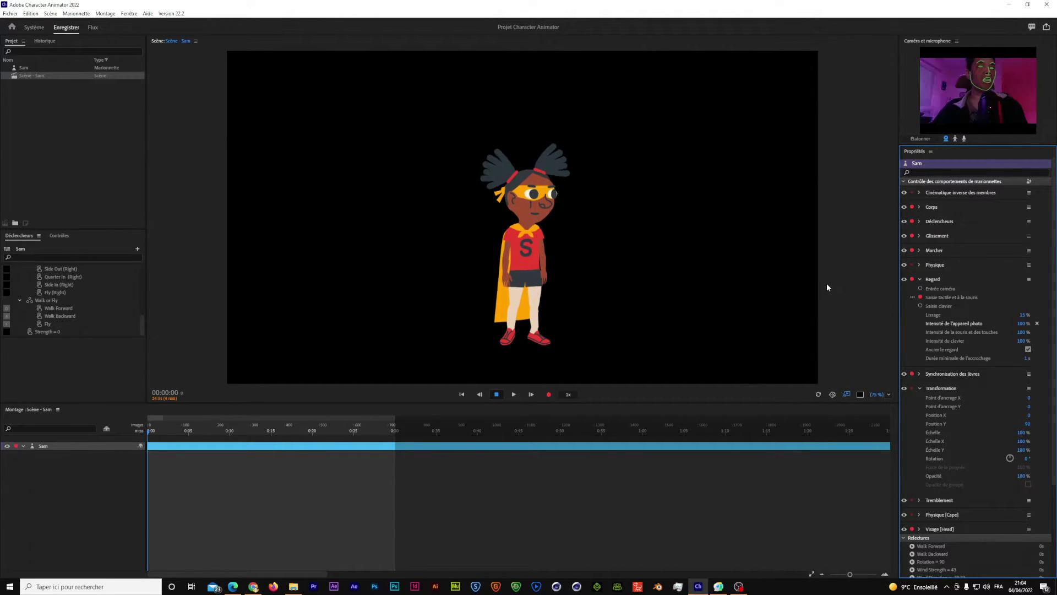
click(946, 139)
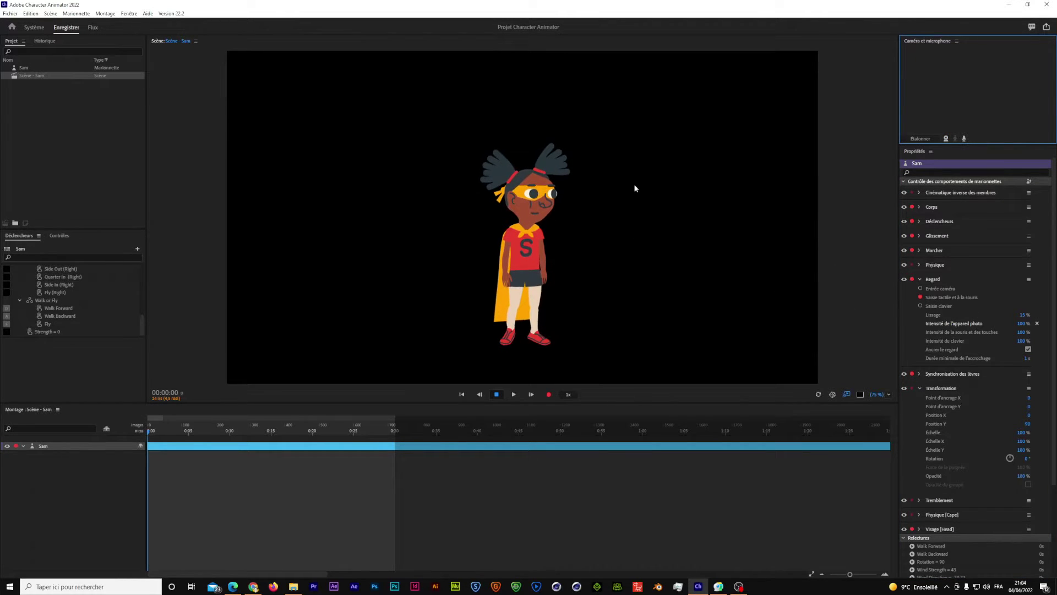
click(426, 193)
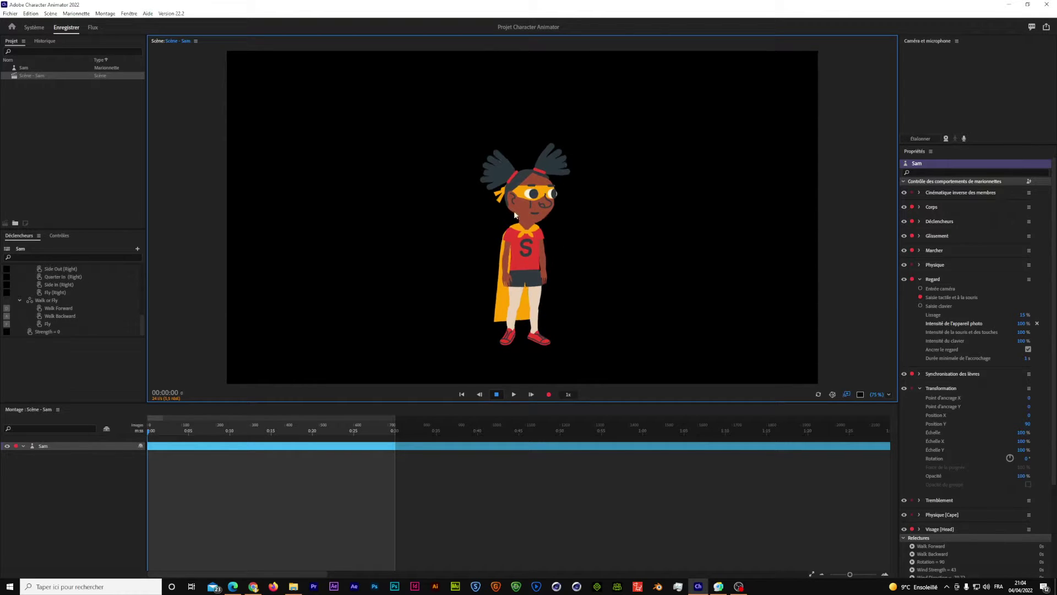
Switch Regard to Saisie clavier and test controlling the puppet's gaze from the keyboard.
click(921, 306)
click(921, 305)
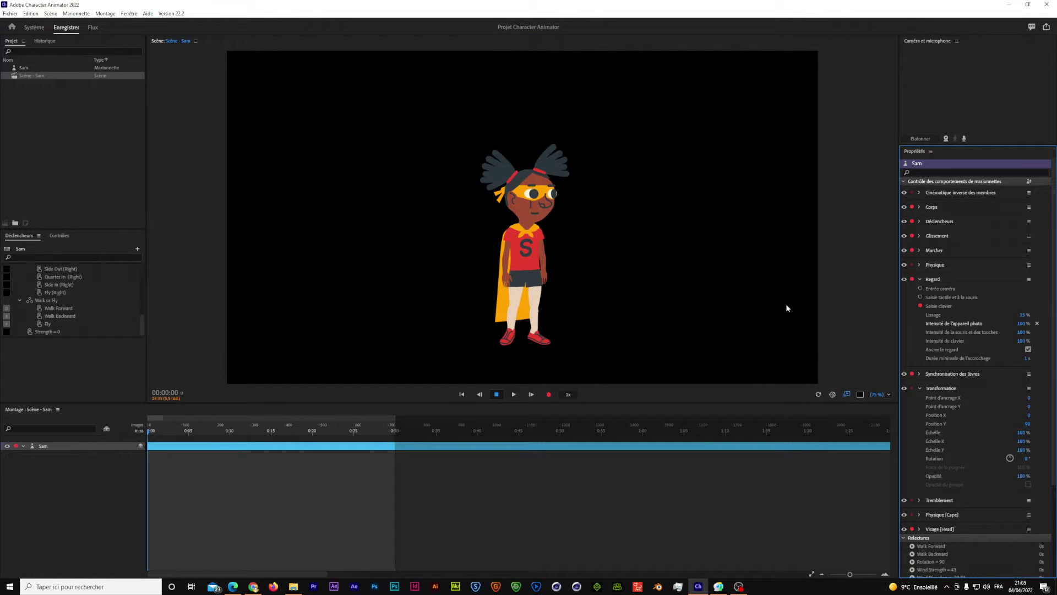
click(790, 320)
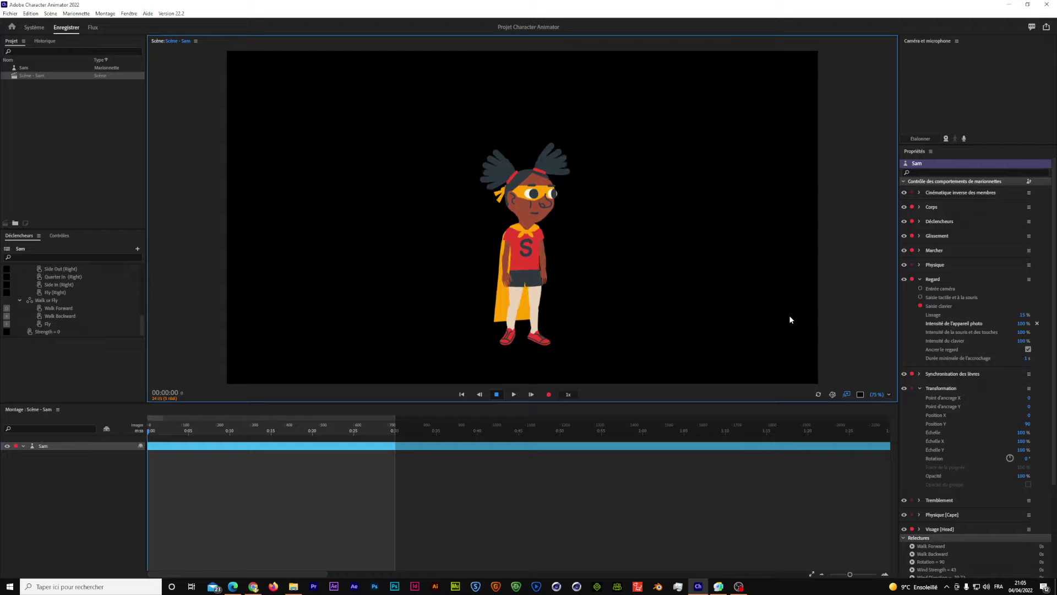
key(Left)
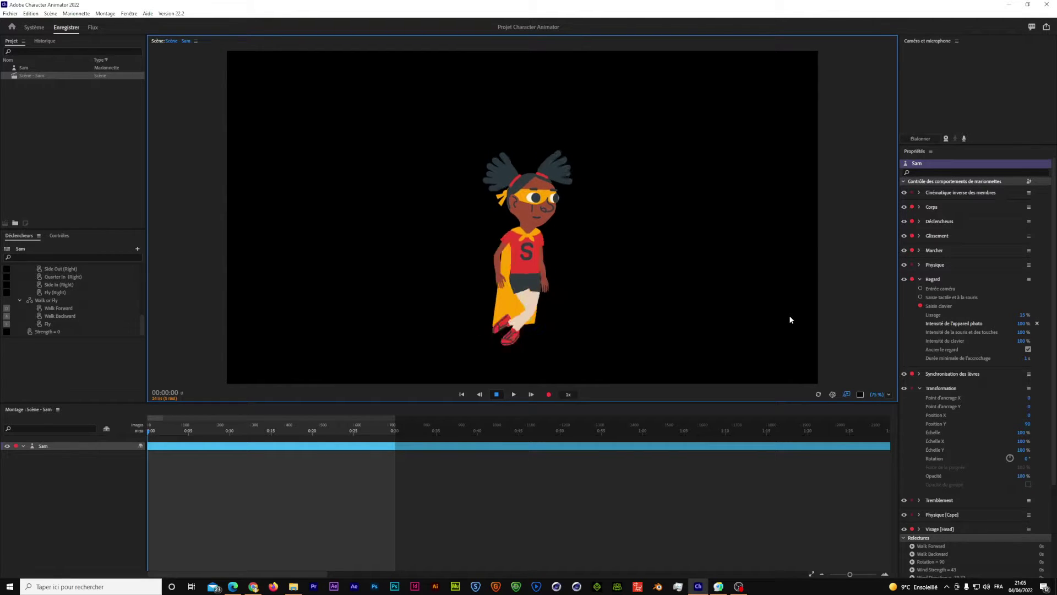
Rearm Entrée caméra for Regard, disarm Saisie clavier, and collapse the behavior.
click(920, 289)
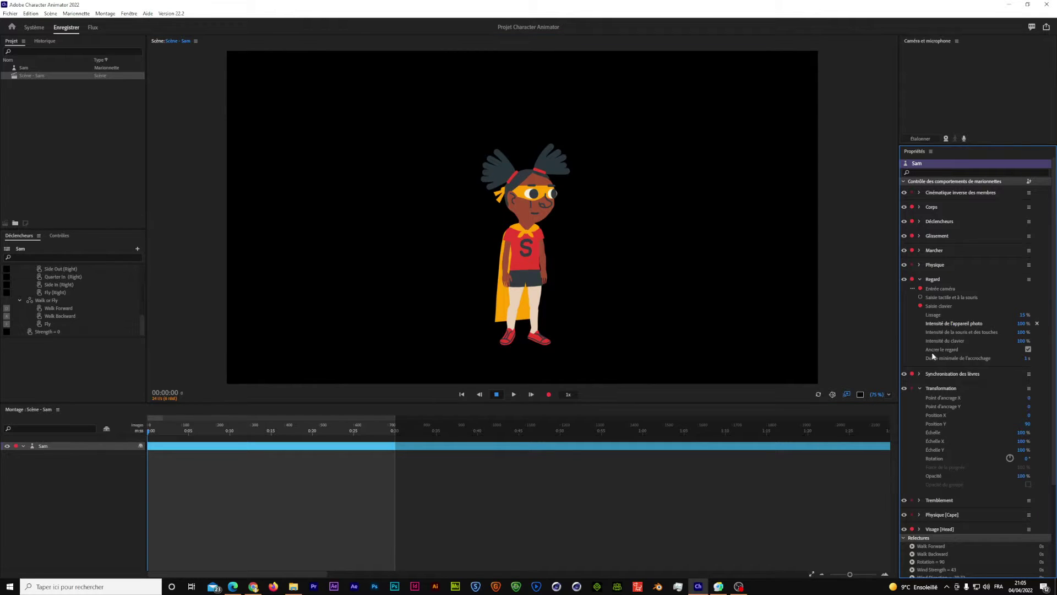
click(920, 306)
click(920, 280)
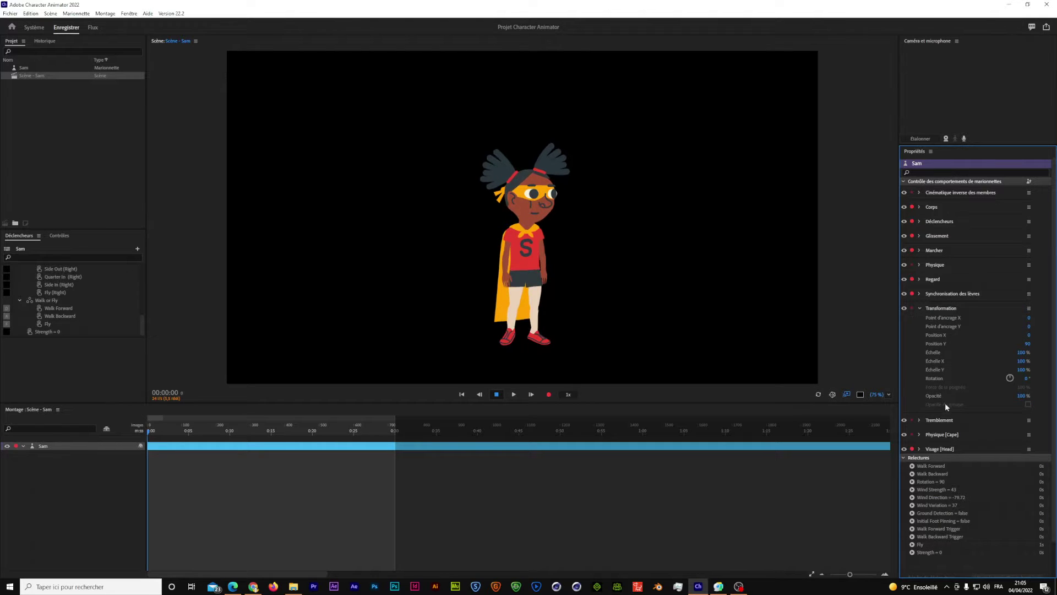
Expand the Visage [Head] behavior to show its parameters and turn the webcam back on.
click(920, 449)
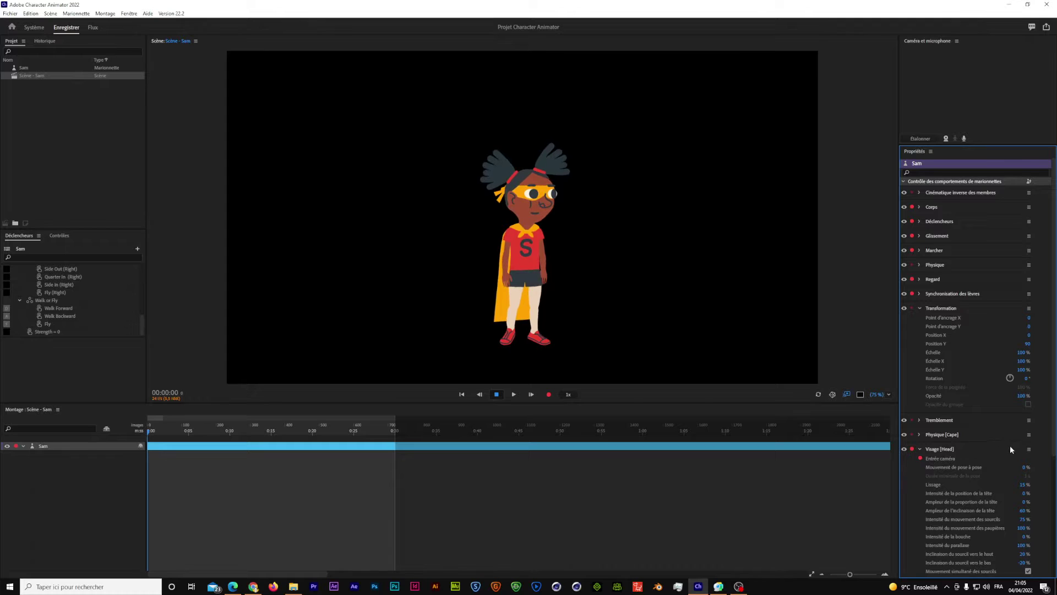
scroll(1052, 435, down, 1)
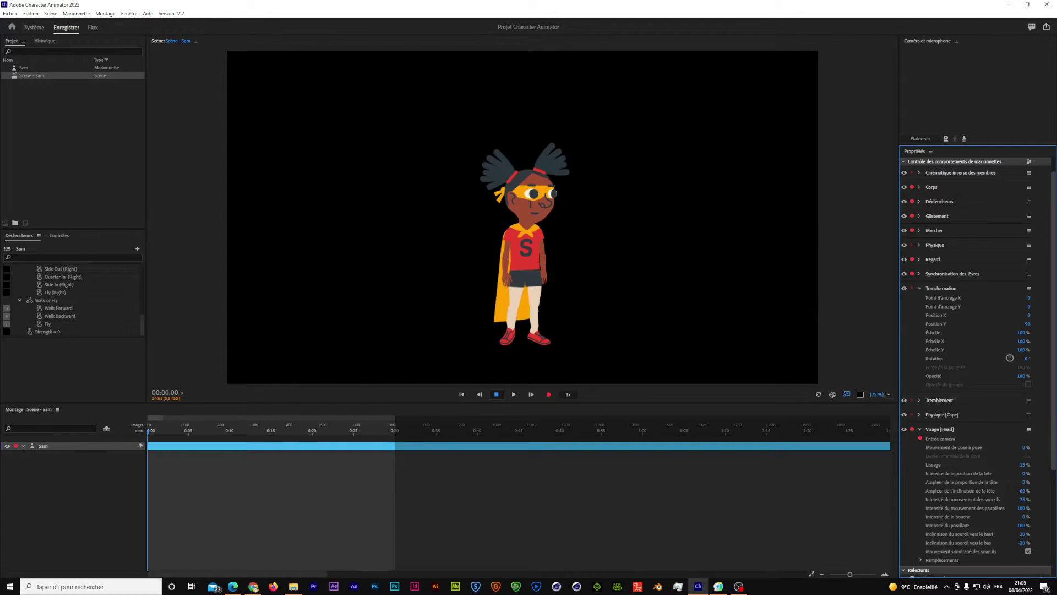
scroll(1007, 483, up, 1)
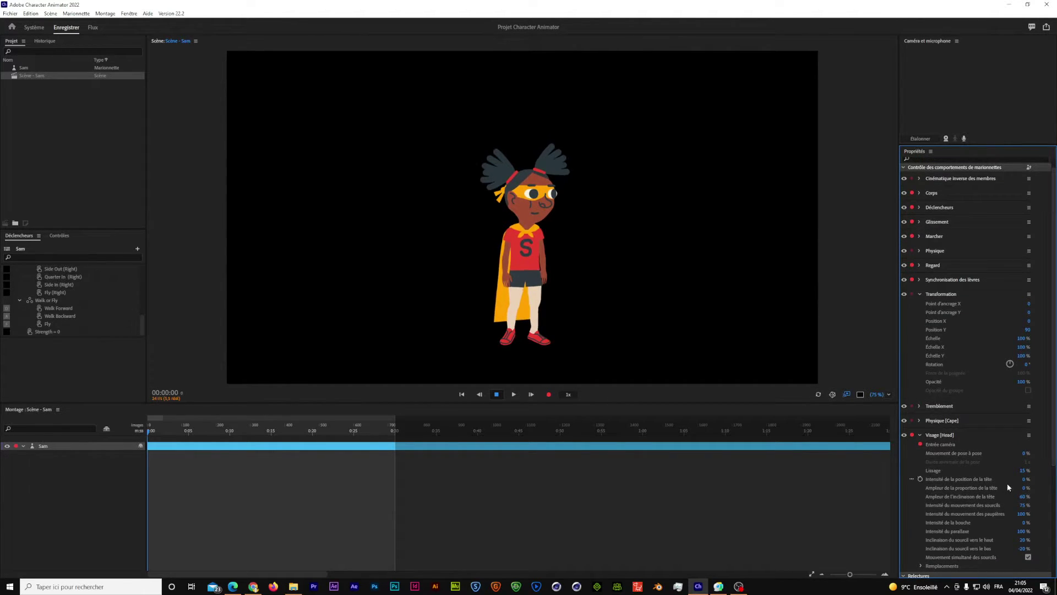
click(947, 138)
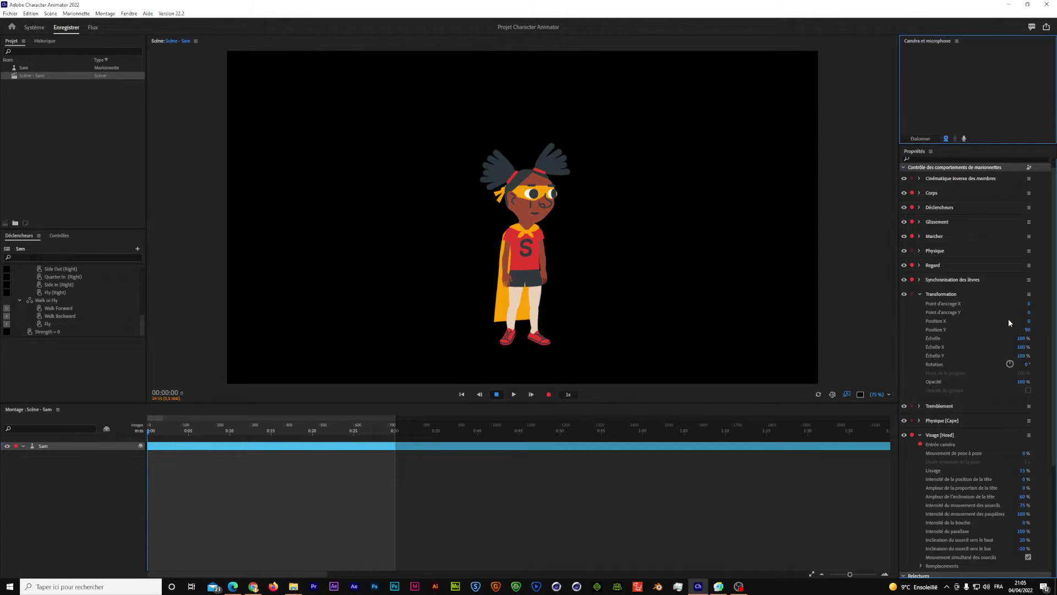
Try Ampleur de la proportion de la tête at 50 % with the webcam, and set it to 2 %.
click(1025, 488)
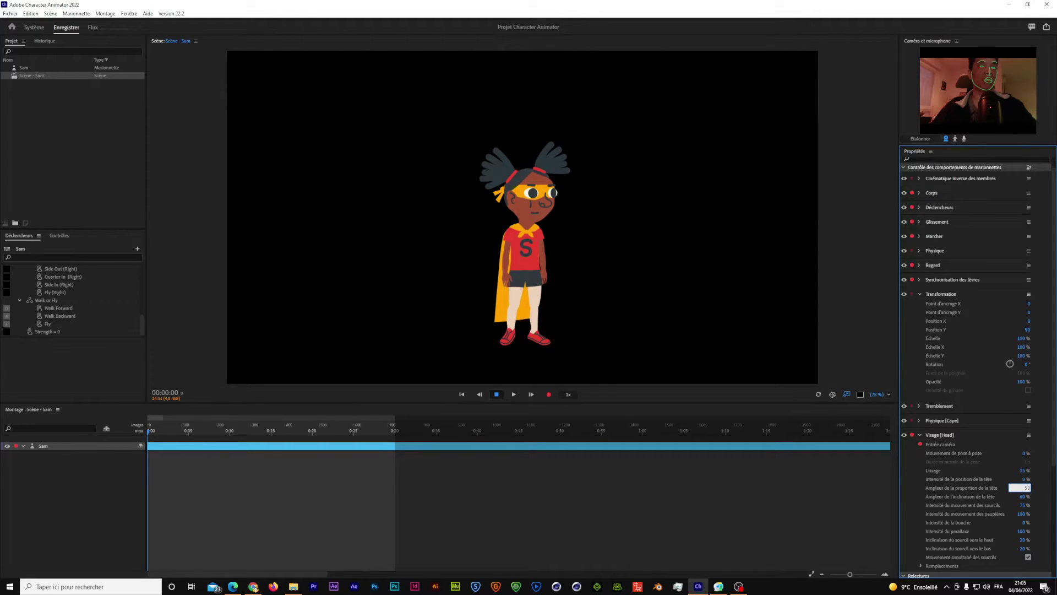
key(Return)
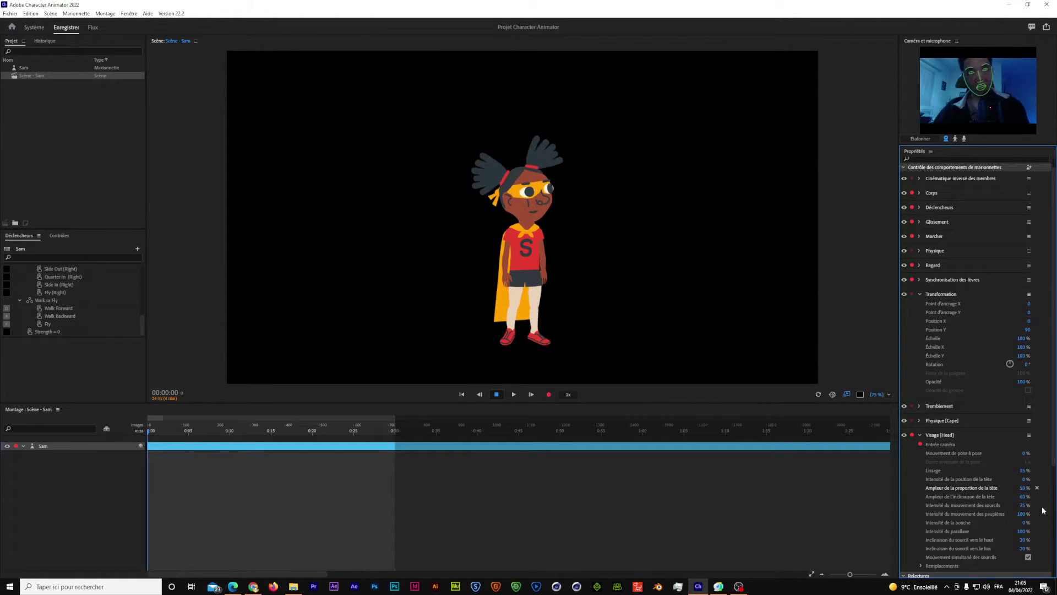
click(1023, 489)
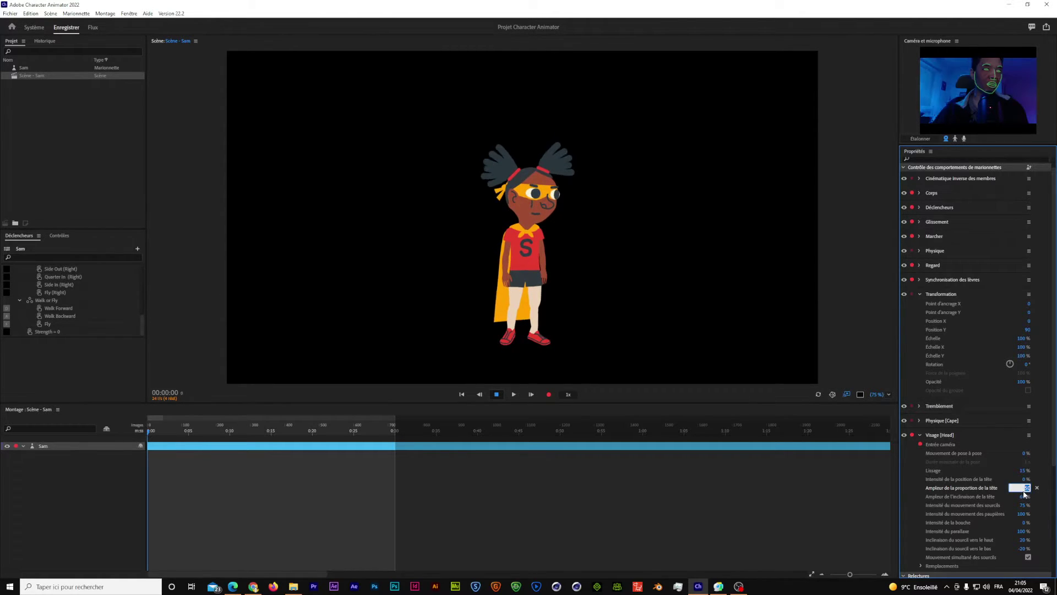
text(0)
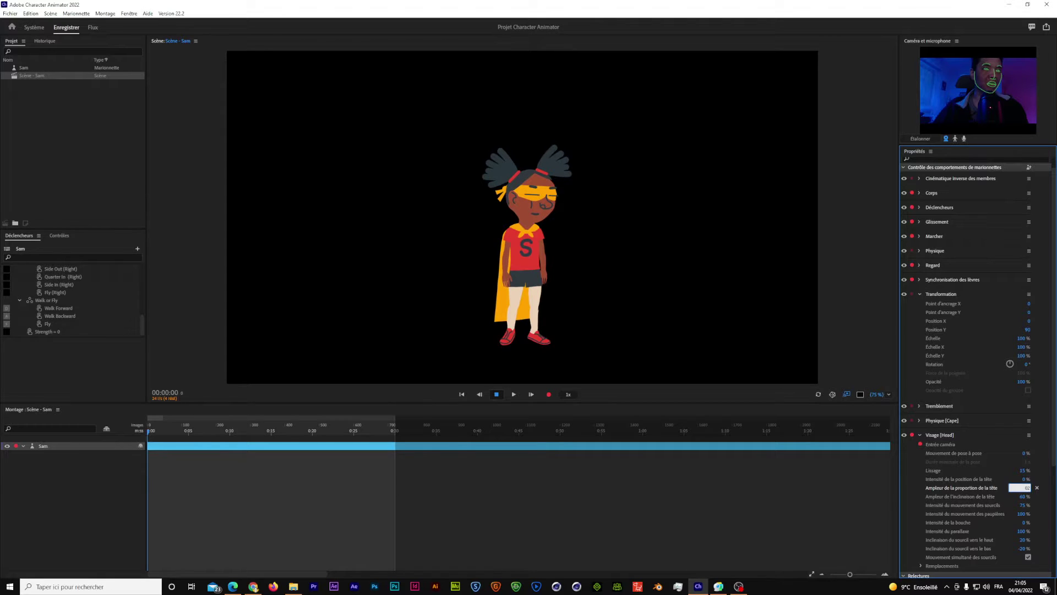
text(2)
key(Return)
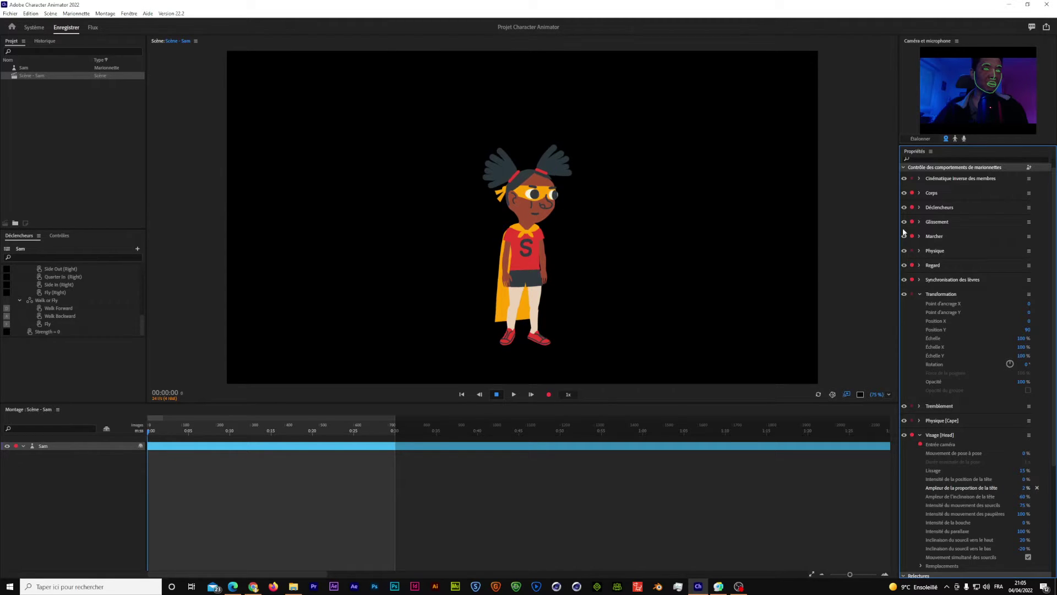
Turn off the webcam and collapse the Visage [Head] behavior.
click(947, 139)
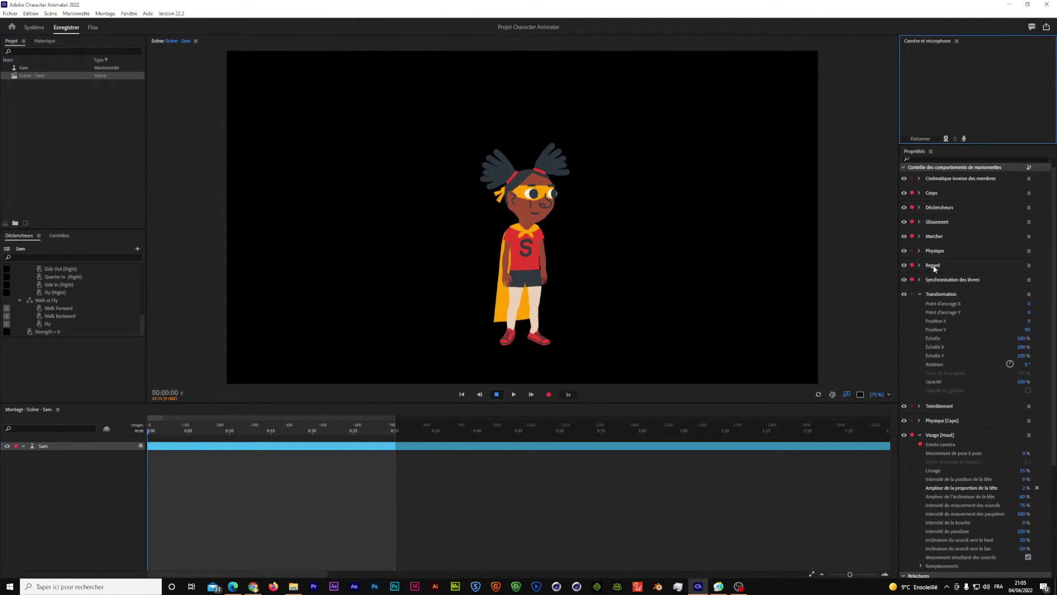
click(922, 435)
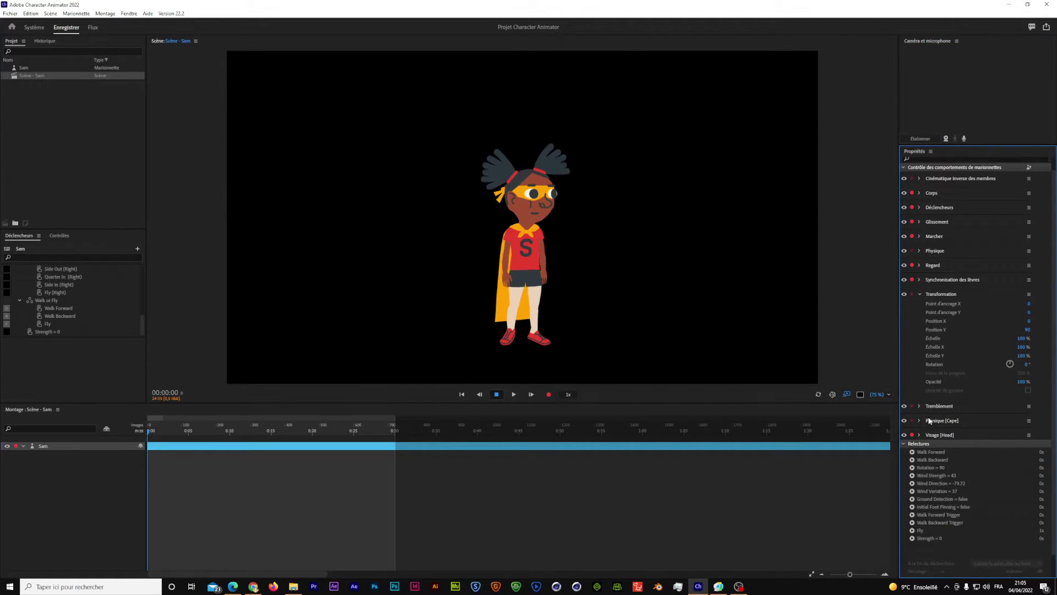
Expand Physique [Cape], raise Force du vent to test the wind on the cape, and set it to 0 %.
click(1017, 424)
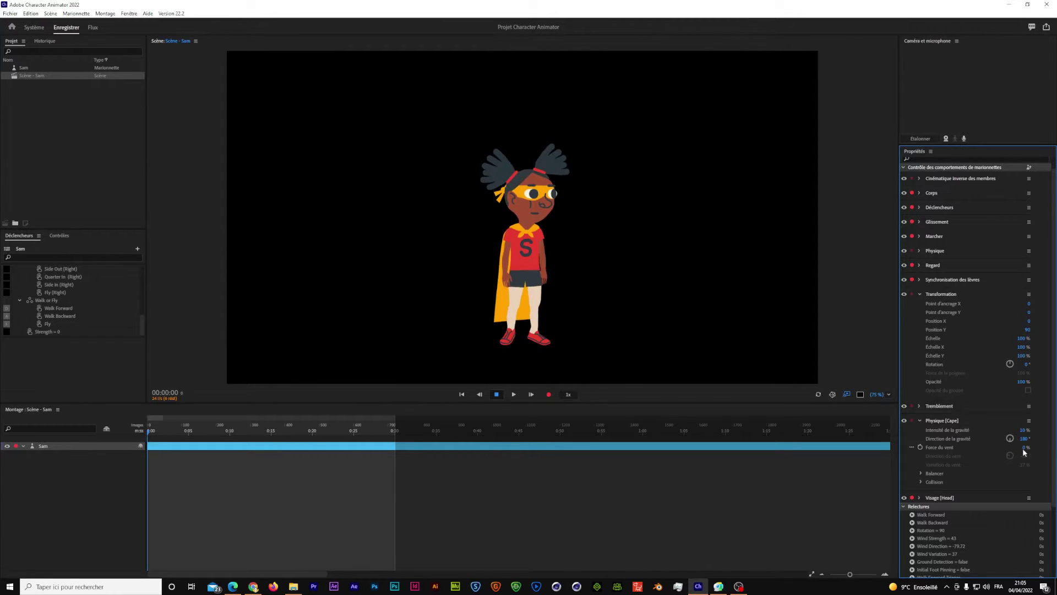
drag(1043, 446, 1056, 446)
drag(1022, 447, 1054, 446)
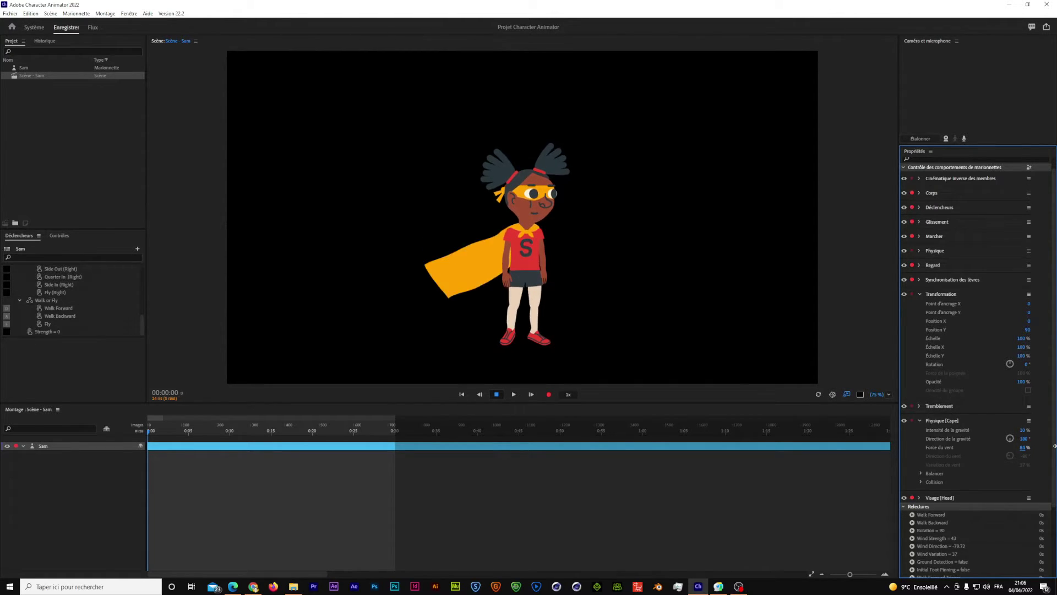
click(1026, 447)
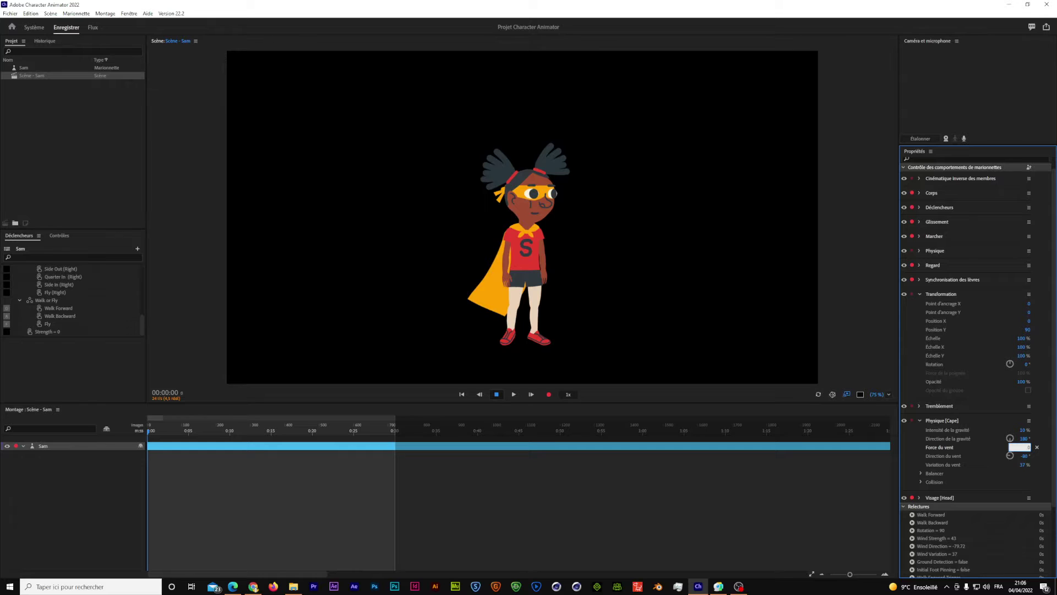
text(0)
key(Return)
Open Sam in the Système workspace and add the Respirer behavior to the puppet.
click(34, 31)
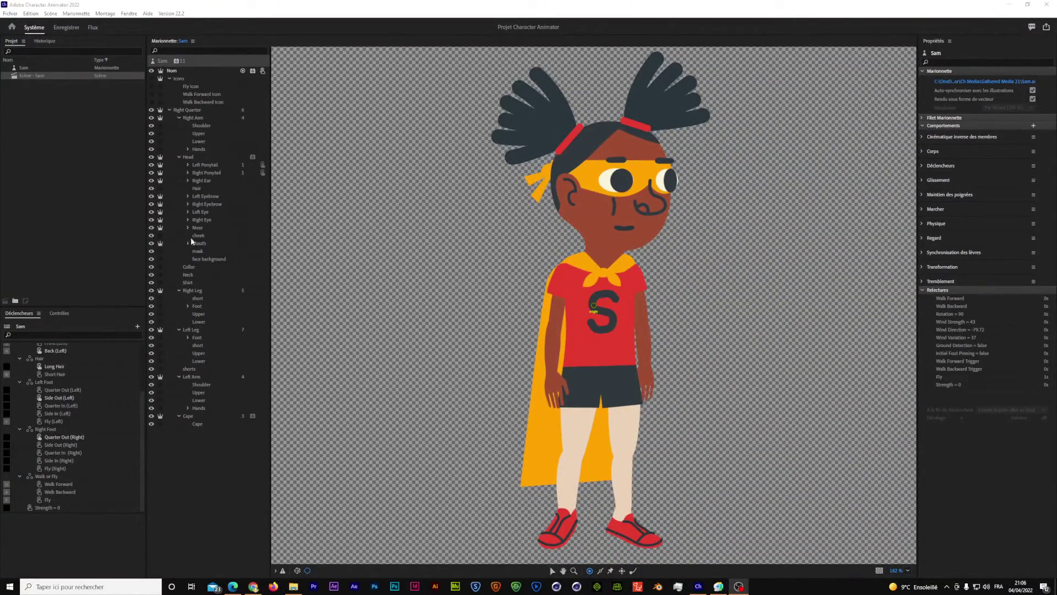
click(189, 283)
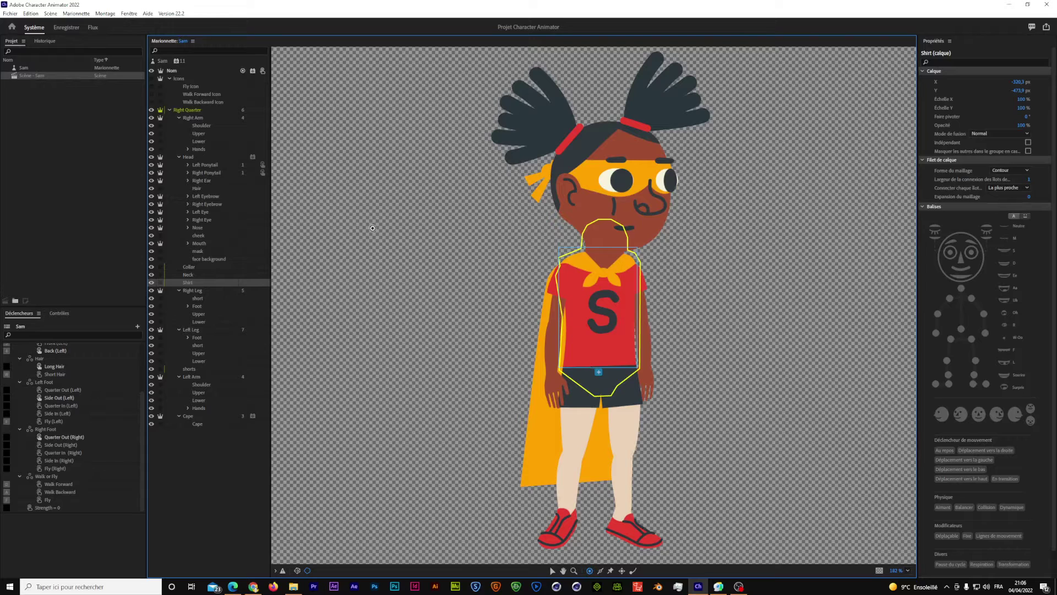
click(177, 61)
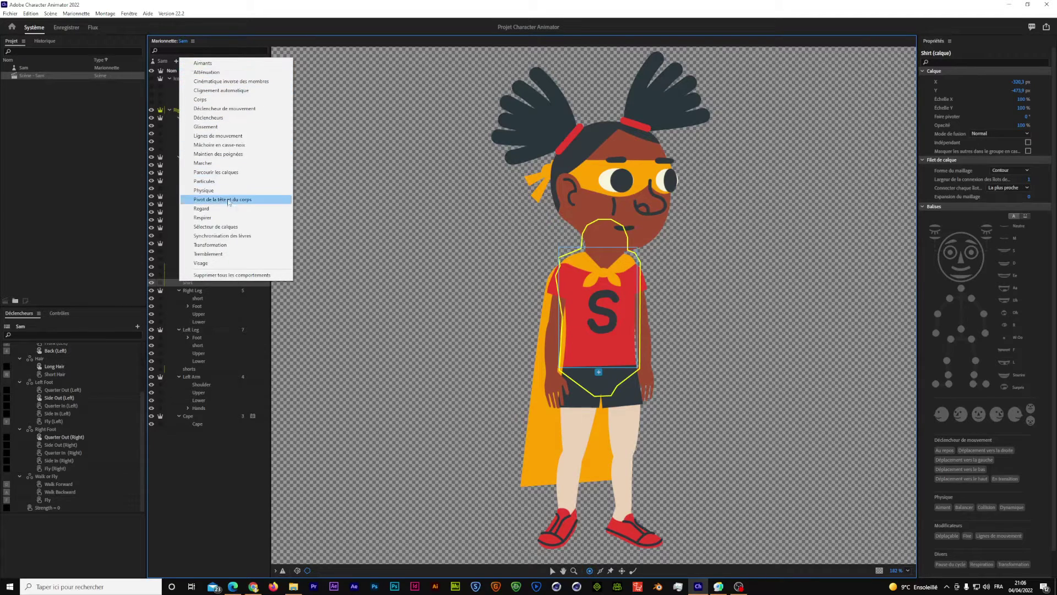
click(226, 219)
Place a handle on the chest of the Shirt layer and tag it as Respiration.
click(193, 283)
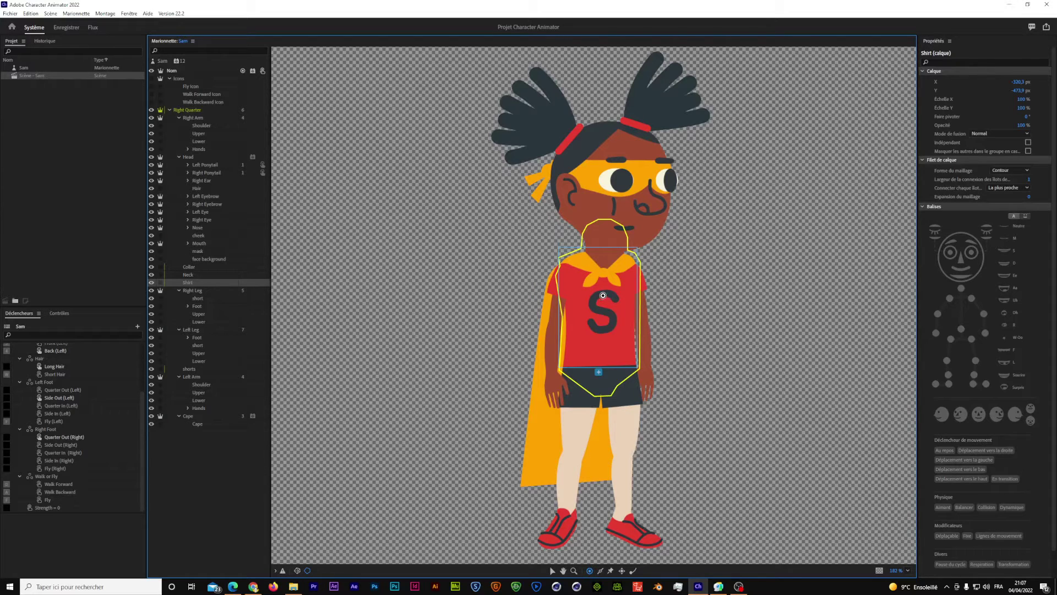
click(604, 296)
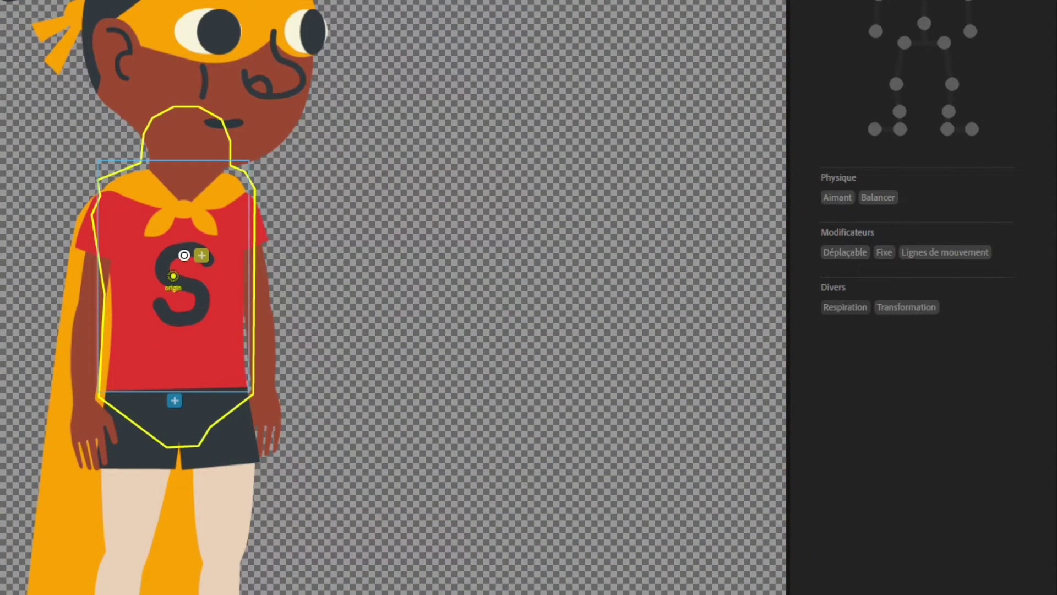
click(845, 307)
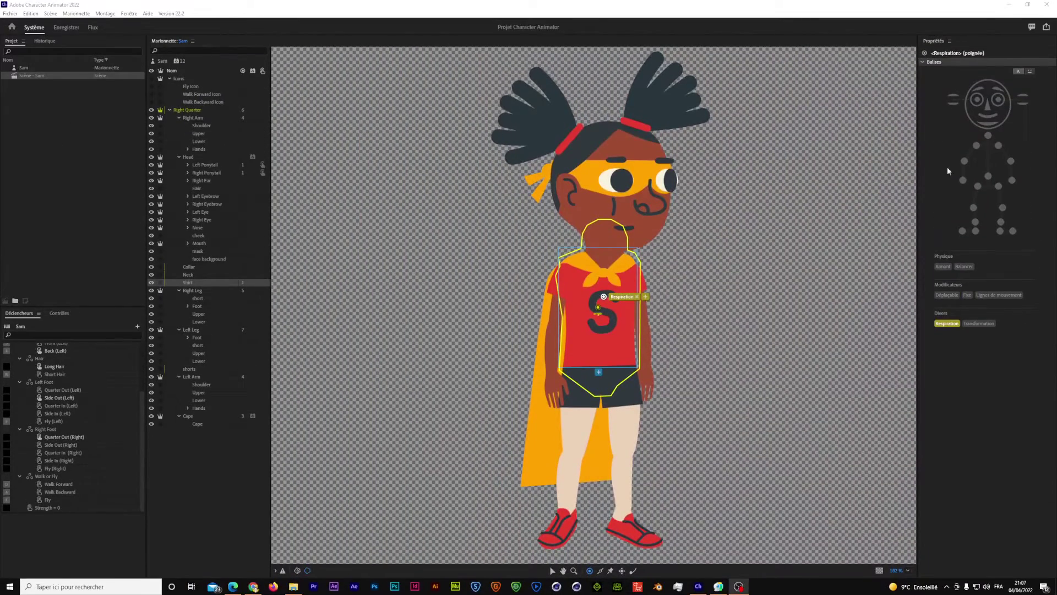
Return to the Enregistrer workspace, collapsing Transformation and expanding the Respirer behavior in Sam's properties.
click(68, 28)
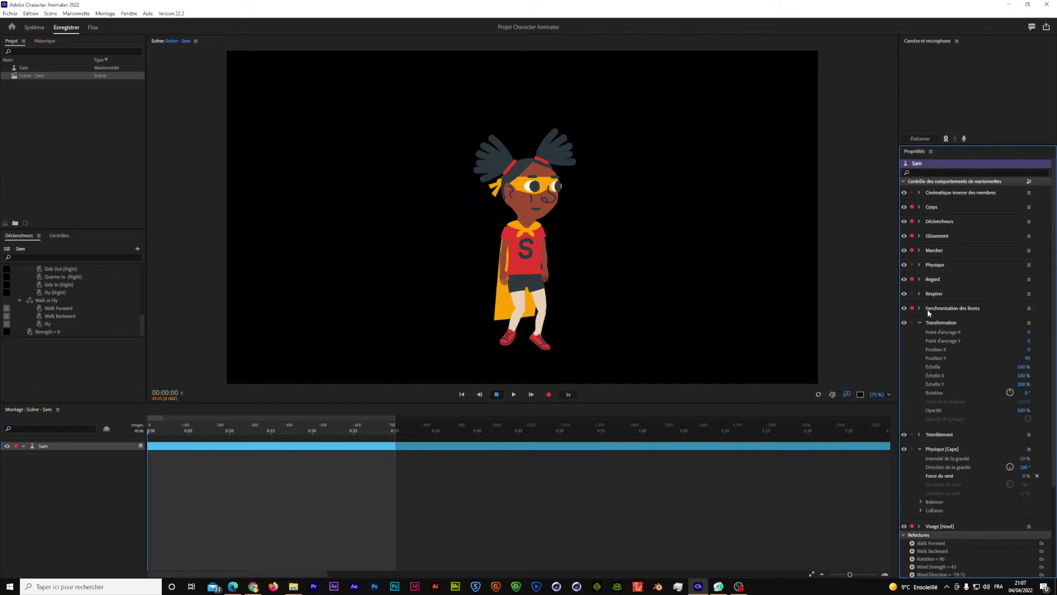
click(919, 322)
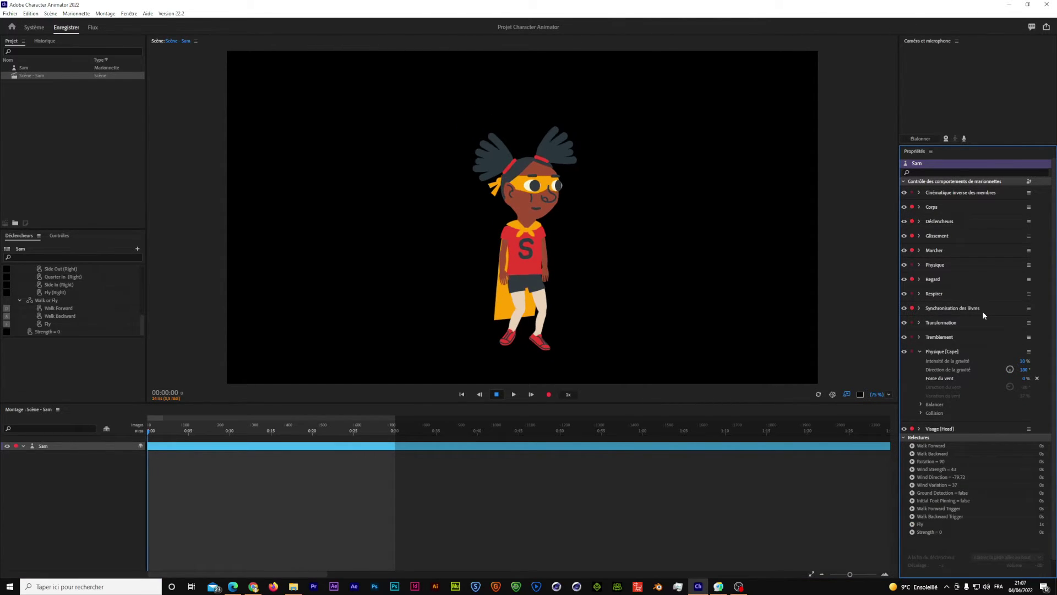
click(983, 293)
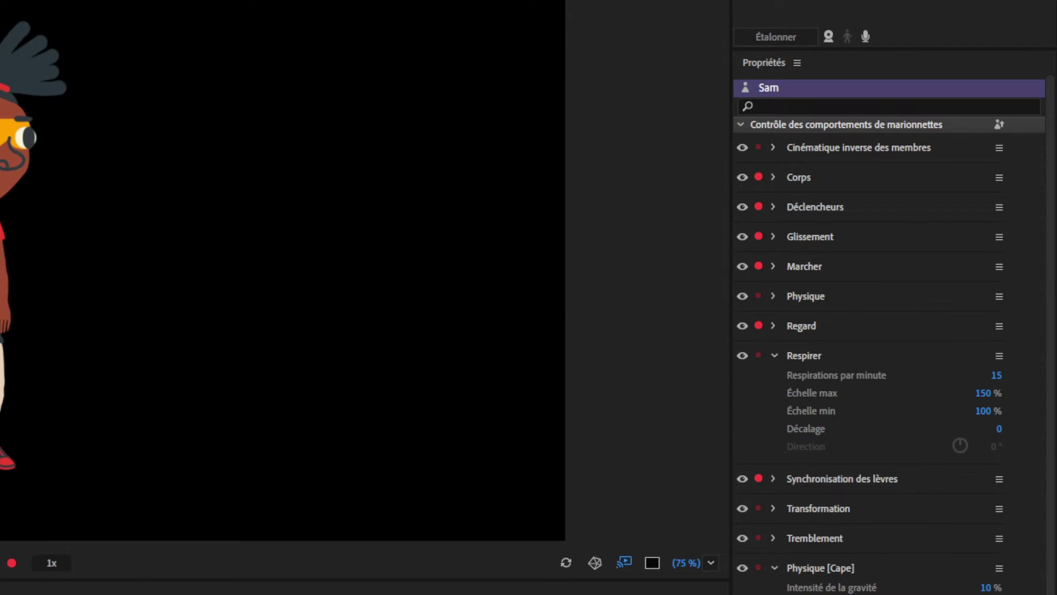
Set Échelle max of the Respirer behavior to 110 % and collapse the behavior.
click(988, 392)
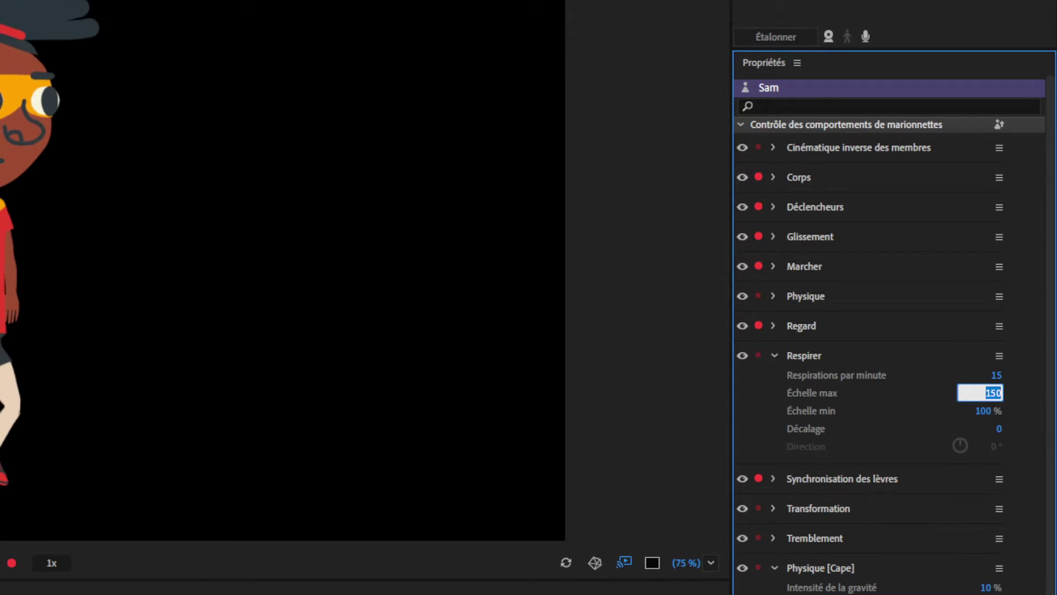
text(10)
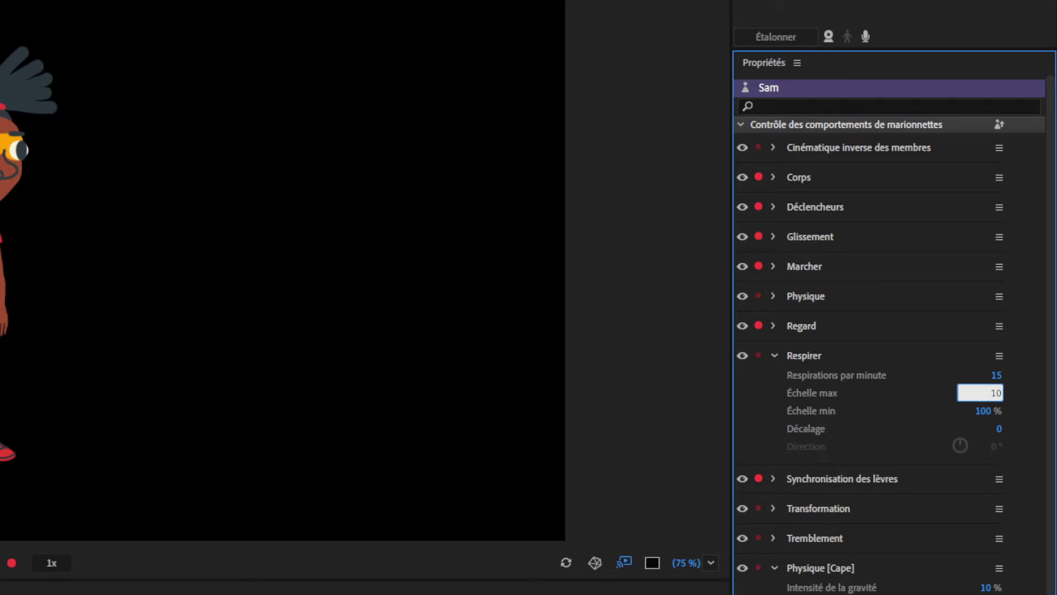
text(10)
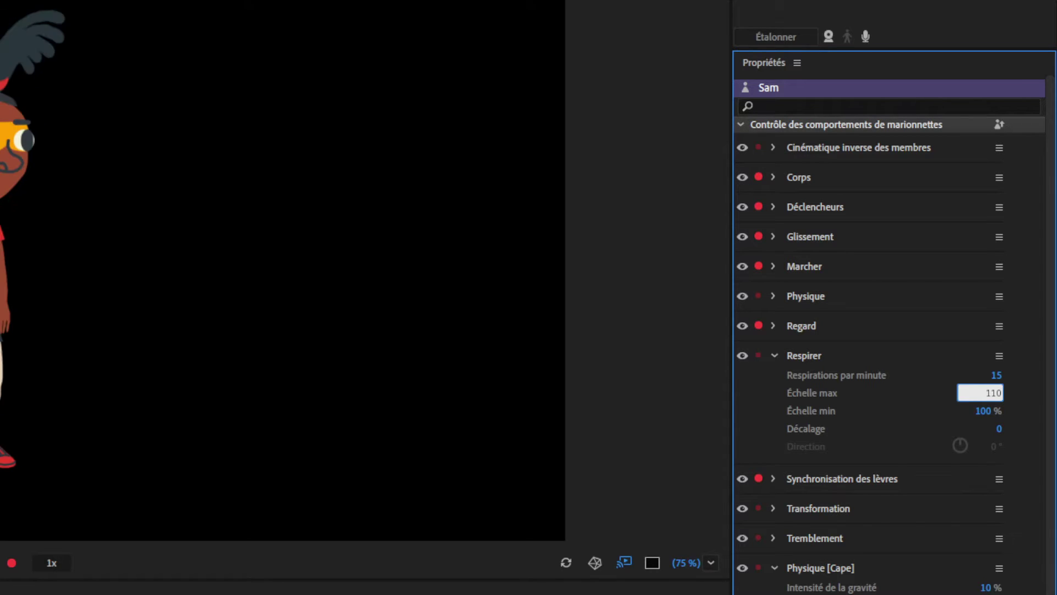
key(Return)
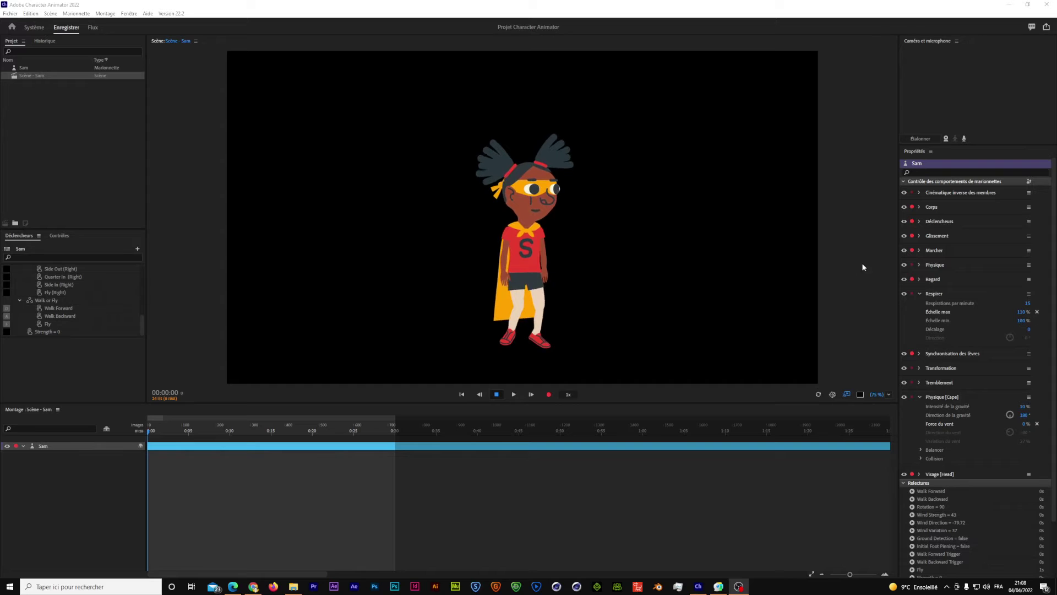
click(919, 294)
click(920, 293)
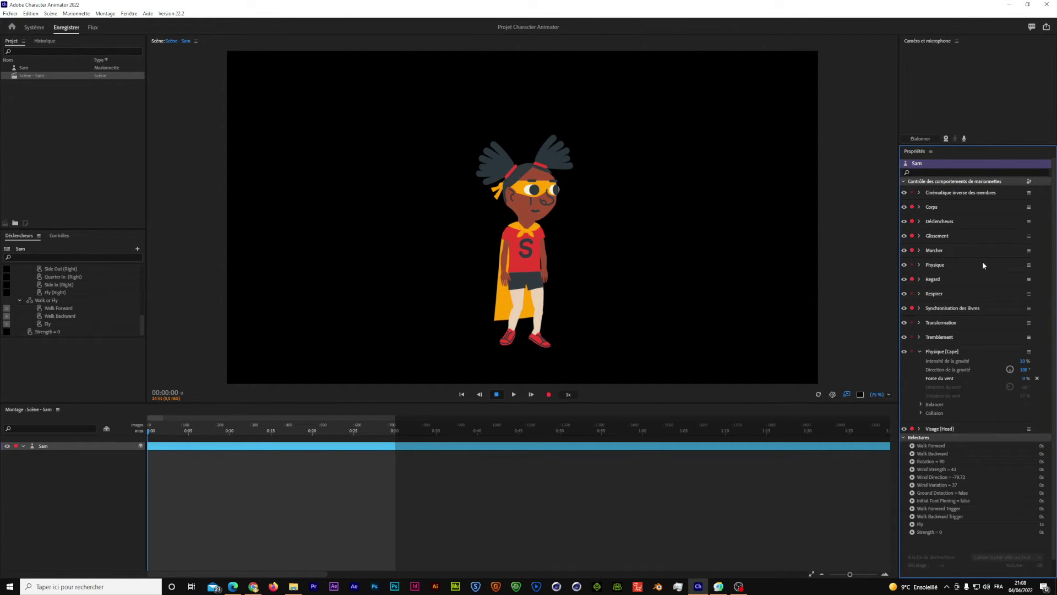
Expand Cinématique inverse des membres and test moving Sam's arm outward and up in the scene.
click(920, 192)
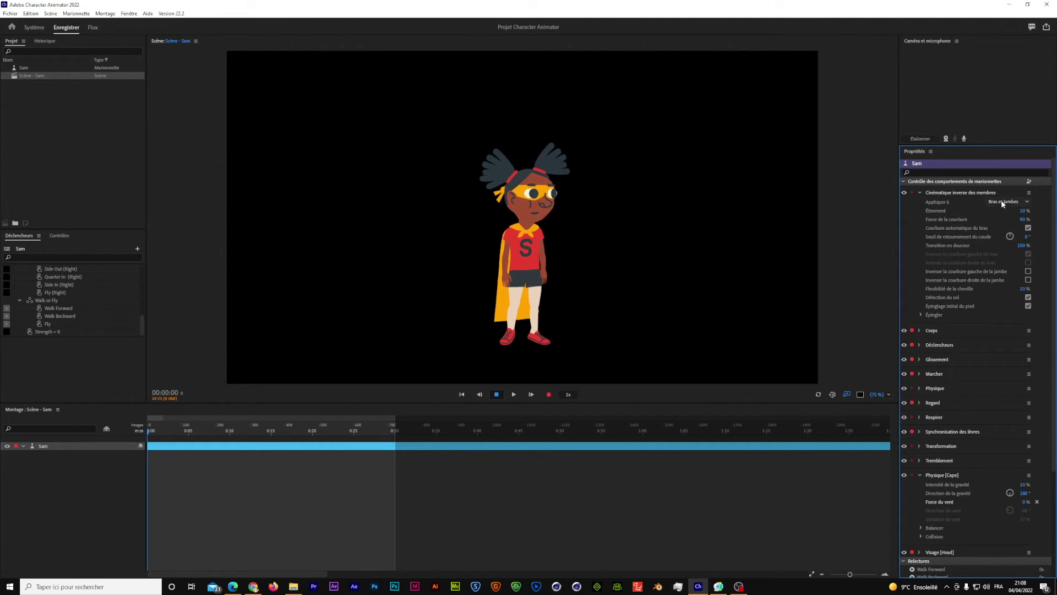
click(544, 272)
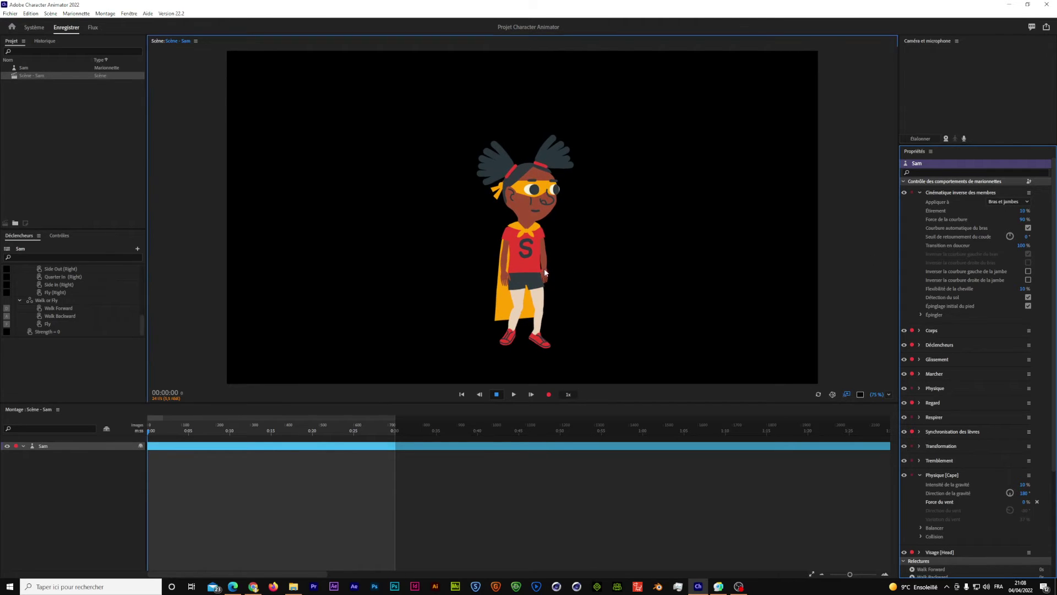
drag(544, 272, 719, 189)
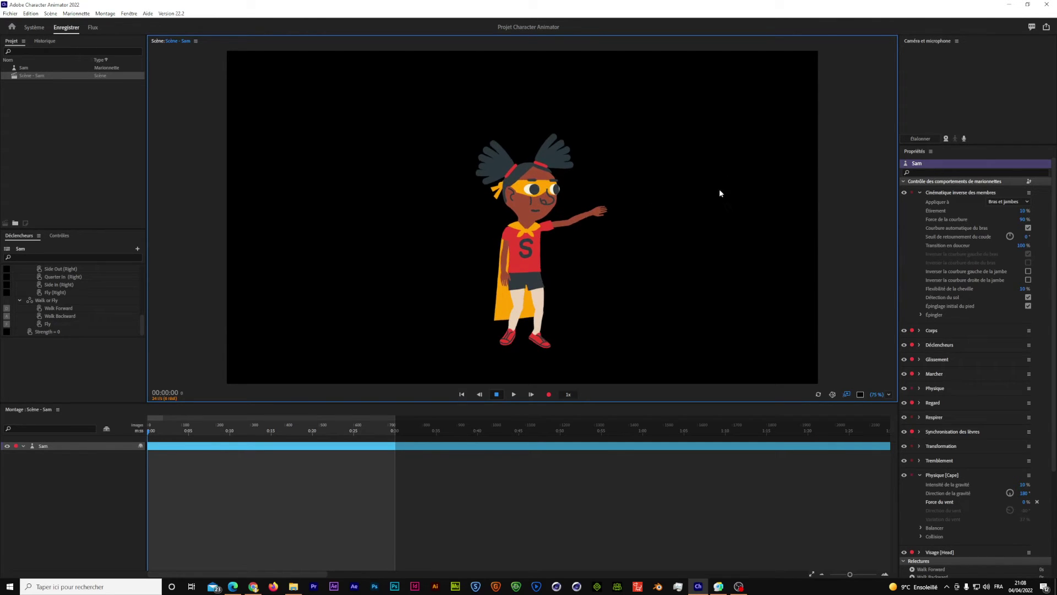
Set Appliquer à to Jambes for the limb inverse kinematics and test moving the puppet's limbs in the scene.
click(999, 201)
click(1004, 224)
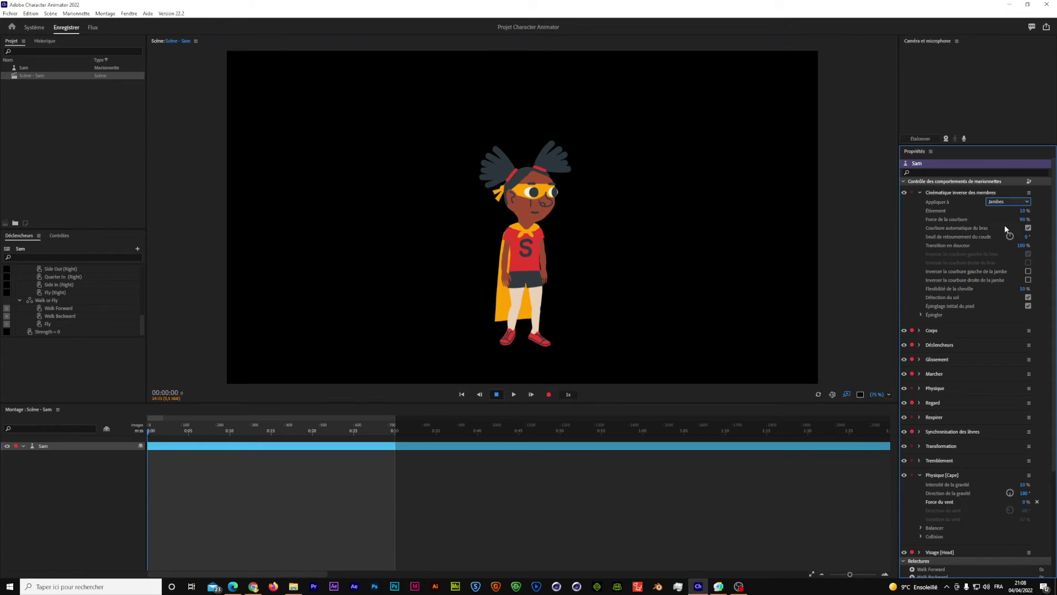
click(561, 306)
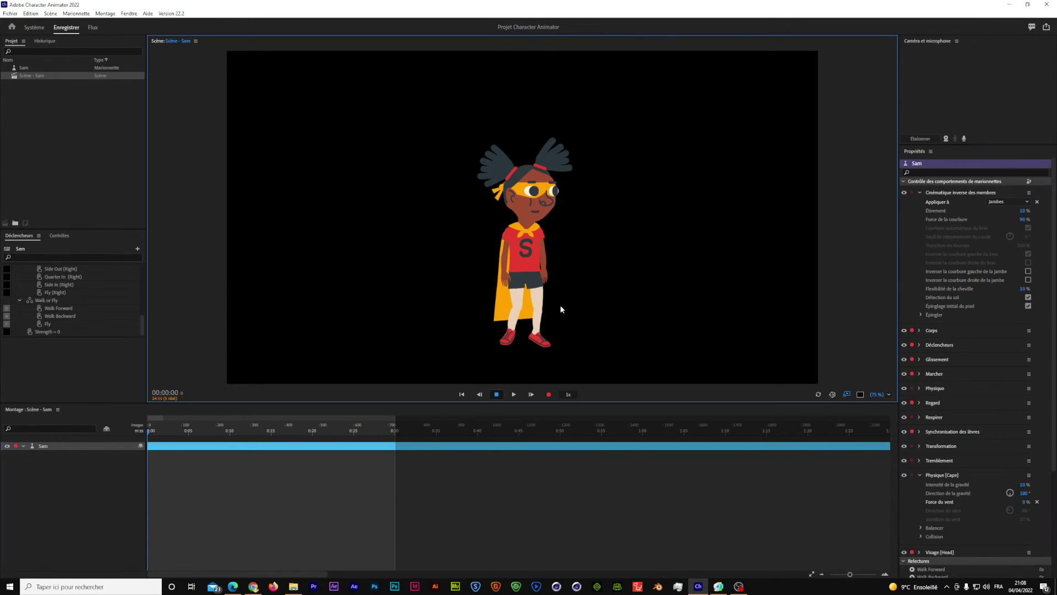
drag(560, 305, 684, 172)
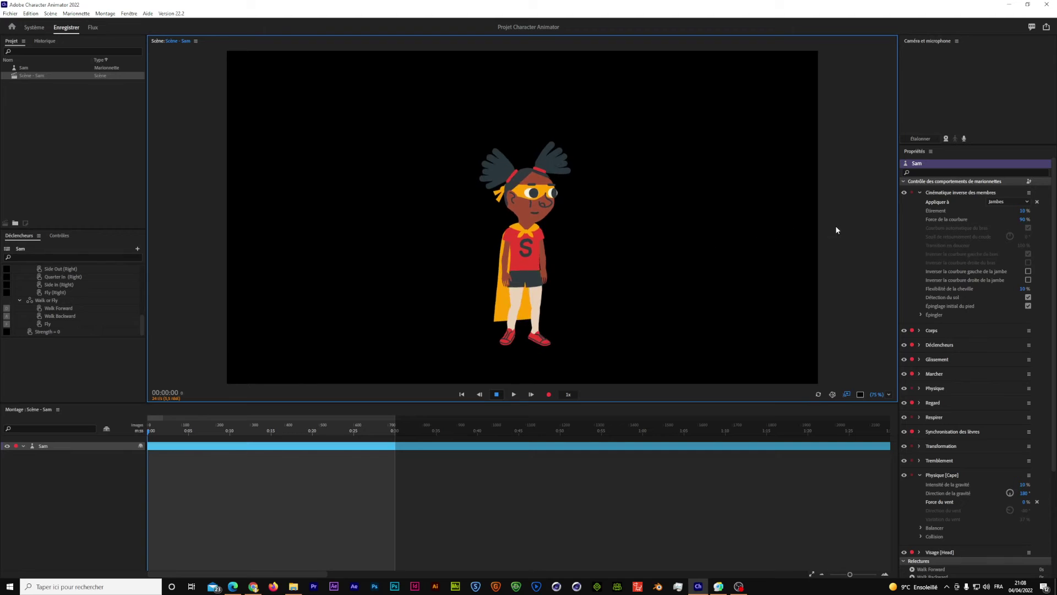
Set Appliquer à to Bras et jambes and collapse Cinématique inverse des membres.
click(1012, 202)
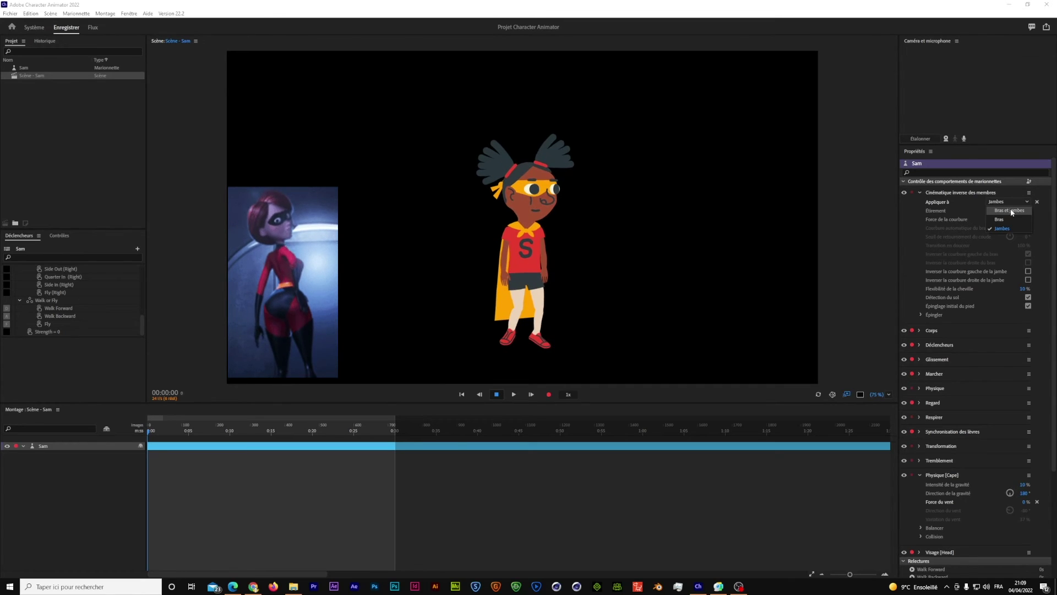
click(1011, 210)
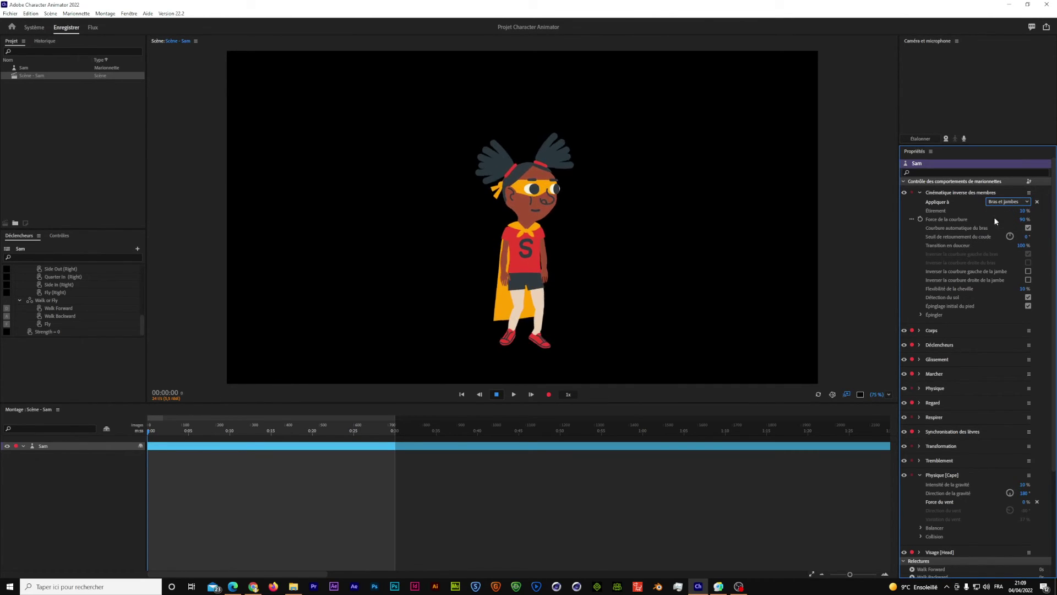
click(920, 192)
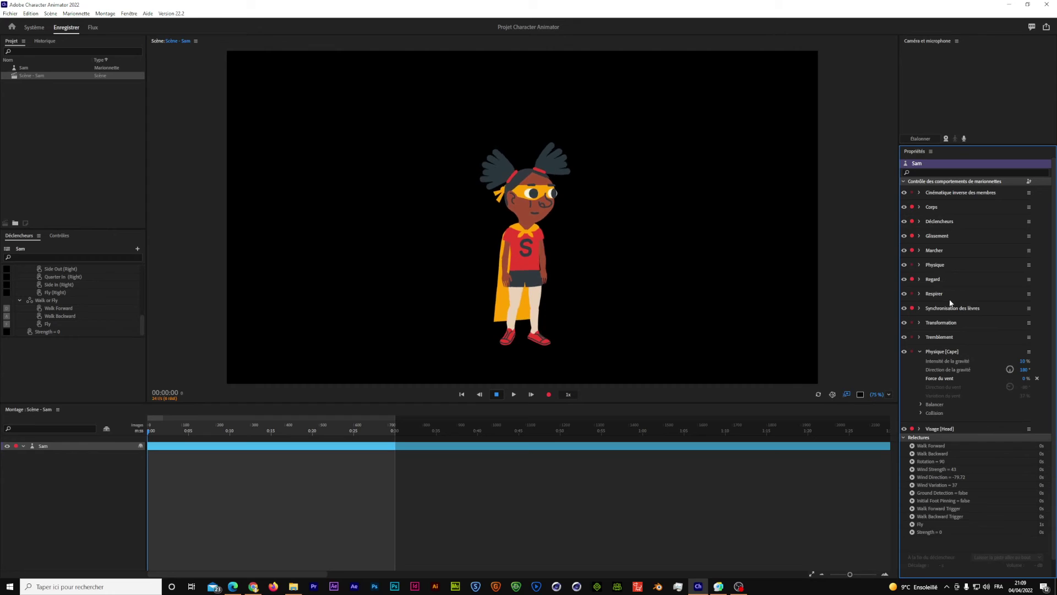
Expand the Physique behavior and set its Force du vent to 100 %.
click(920, 265)
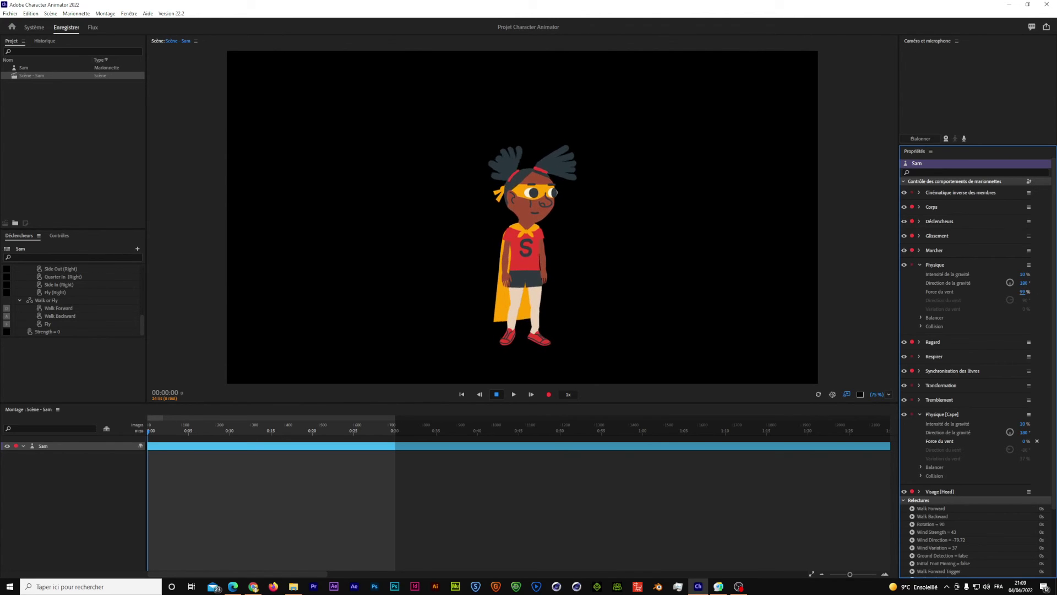
key(Return)
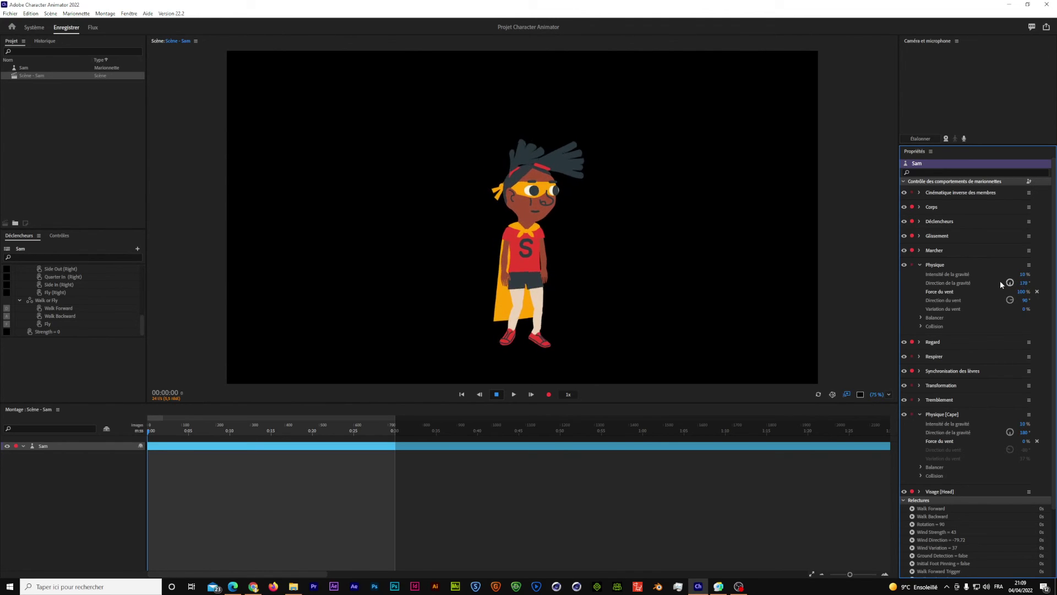